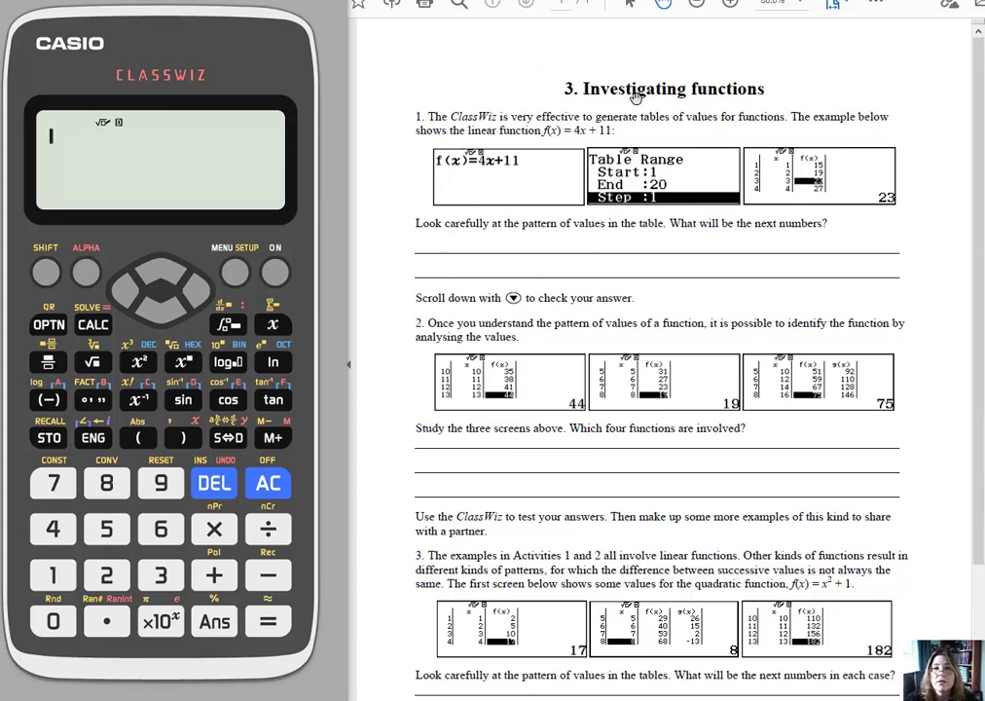
Open 9:Table from the calculator MENU to reach the empty f(x)= entry screen
scroll(644, 428, down, 3)
scroll(645, 428, up, 3)
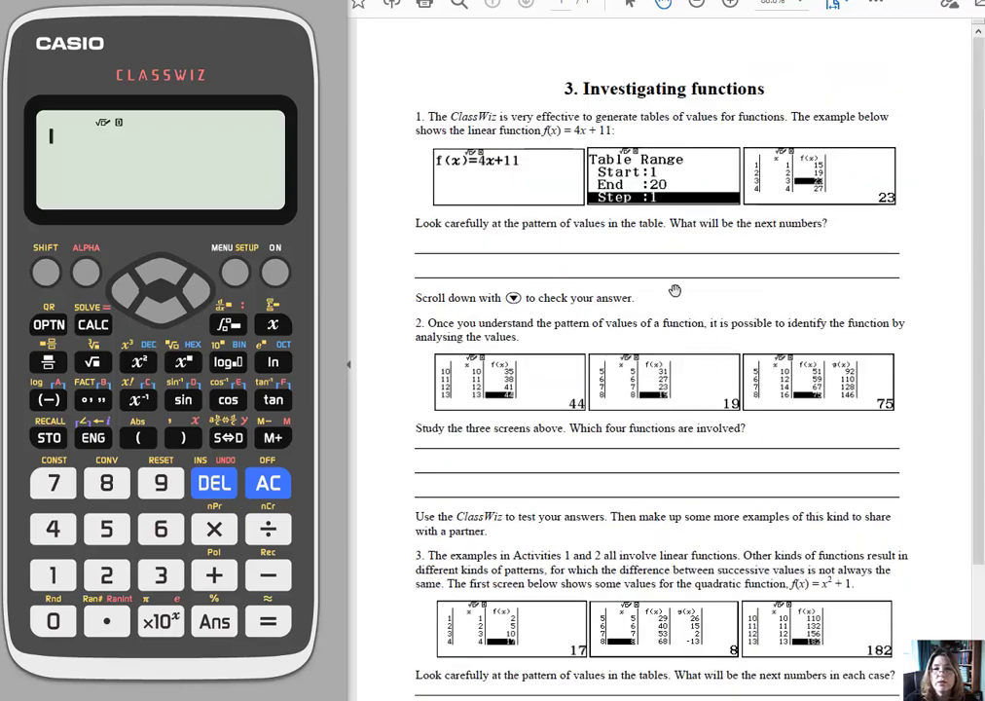
scroll(526, 229, down, 1)
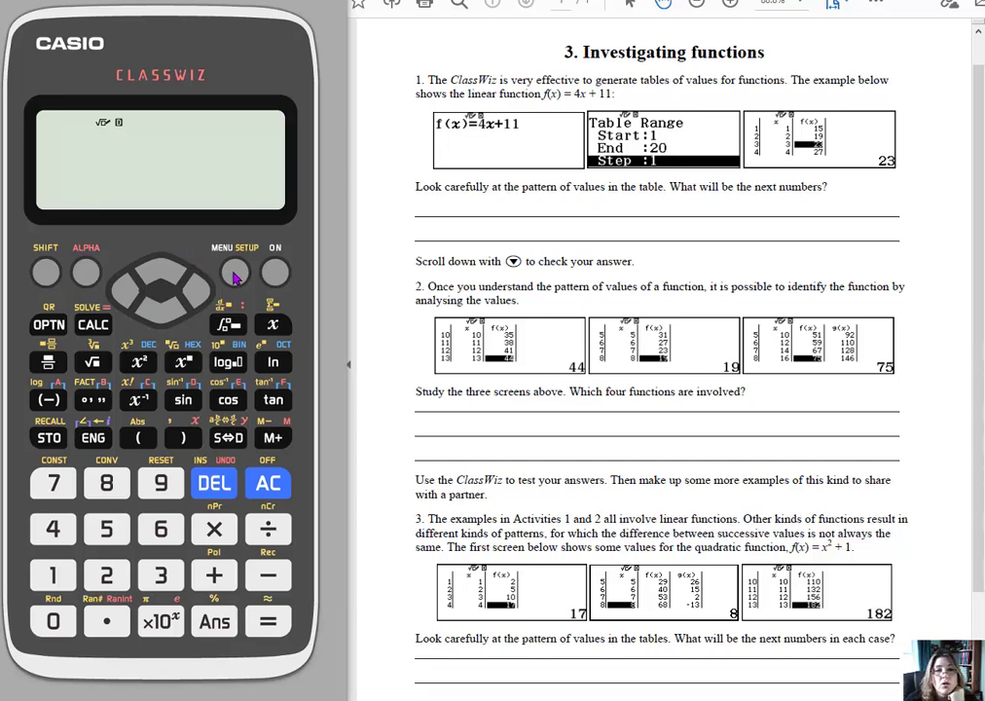
key(m)
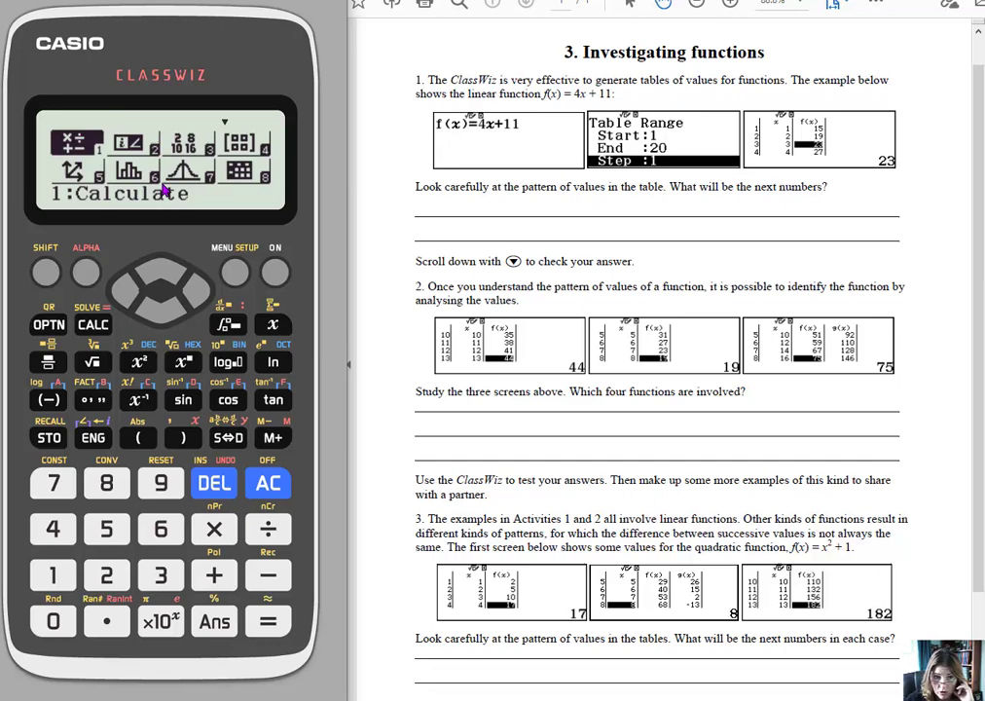
click(202, 299)
click(201, 299)
click(202, 299)
click(199, 297)
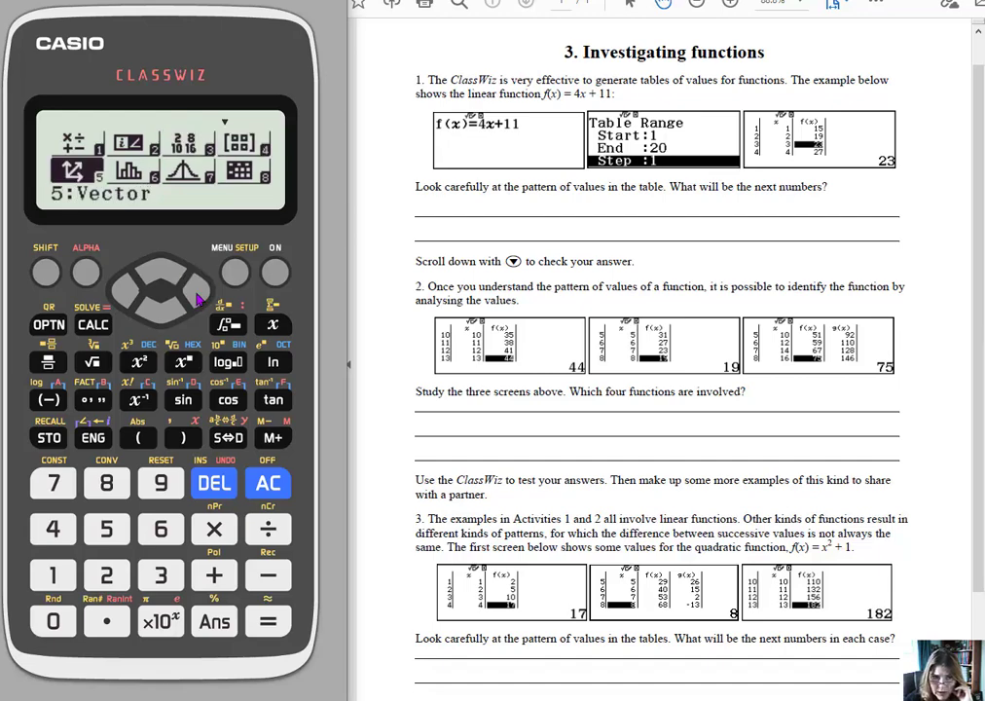
click(196, 299)
click(199, 298)
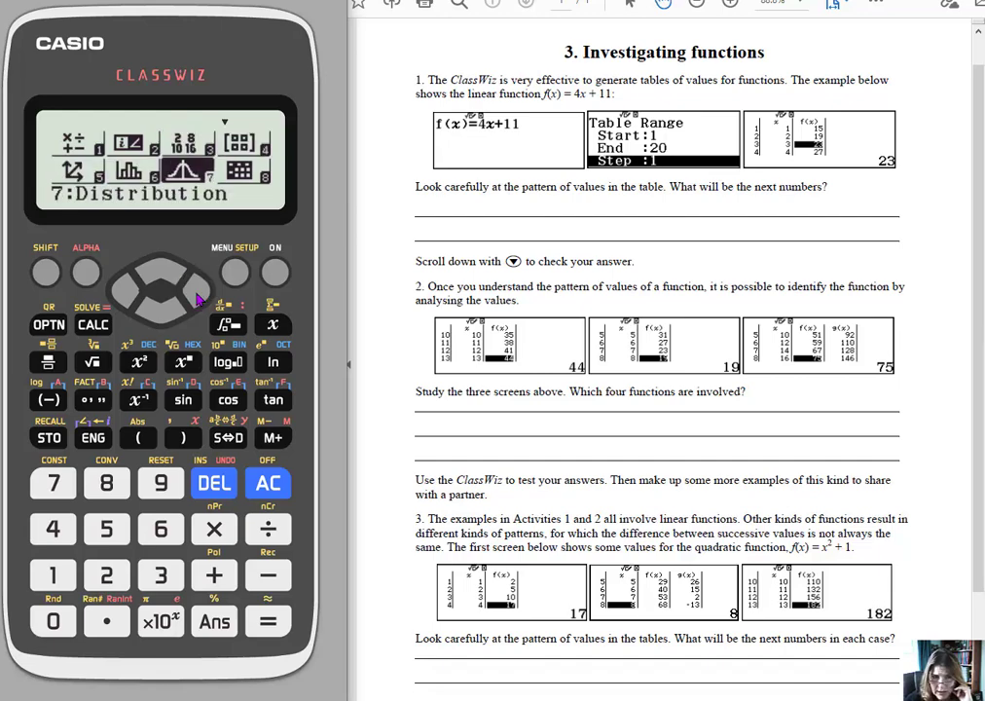
click(198, 299)
click(197, 297)
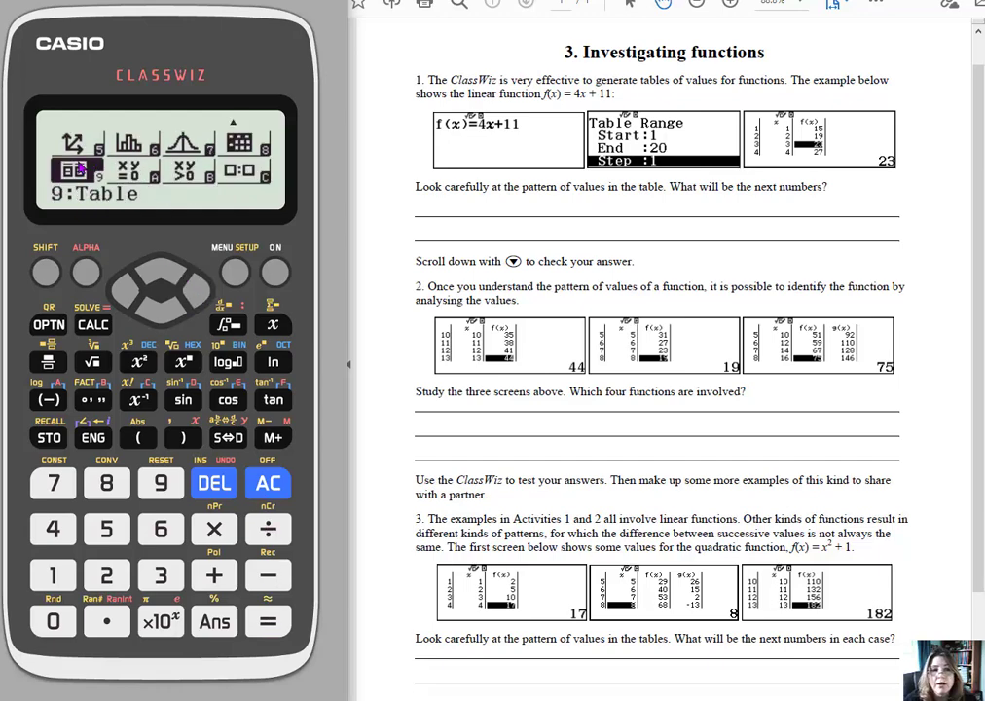
click(267, 621)
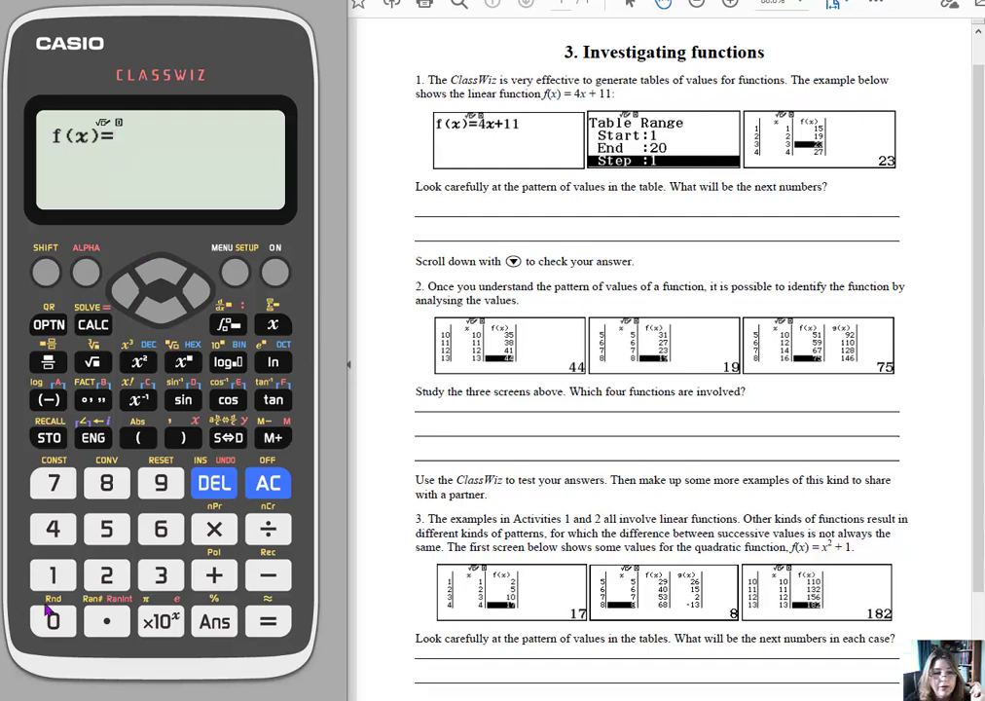
Enter and store f(x)=4x+11, leaving the g(x)= screen empty
click(52, 530)
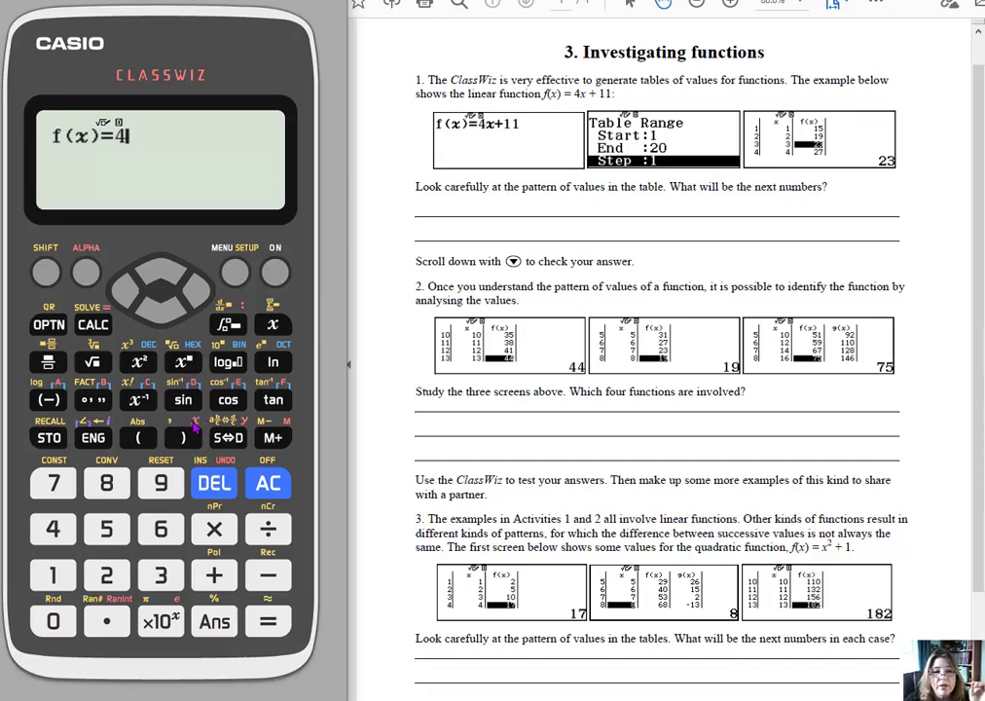
click(87, 273)
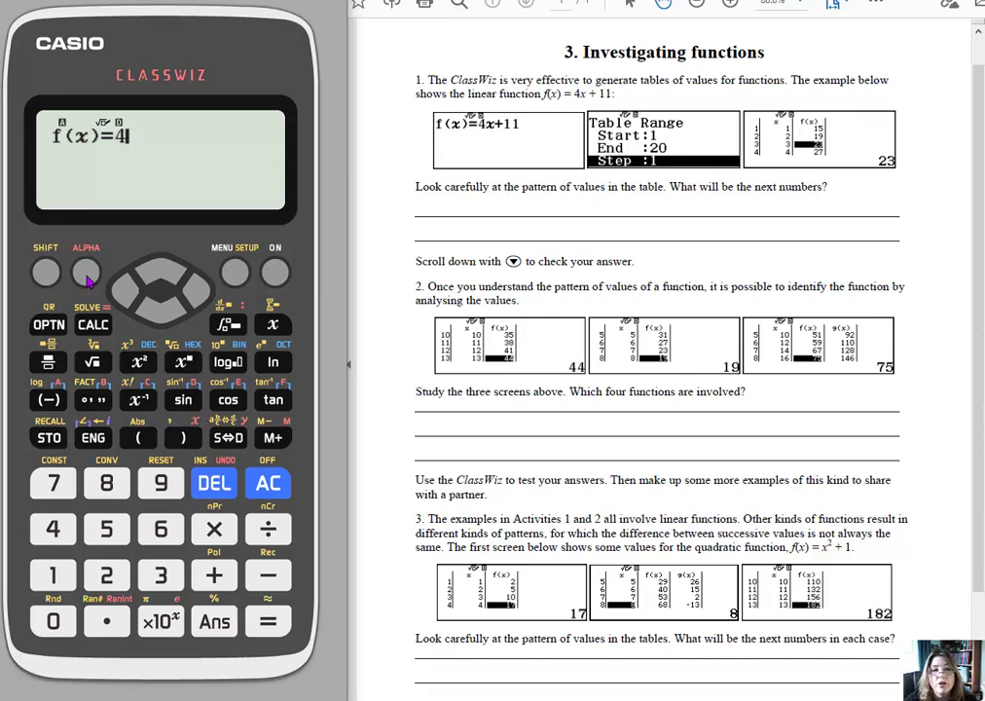
click(182, 438)
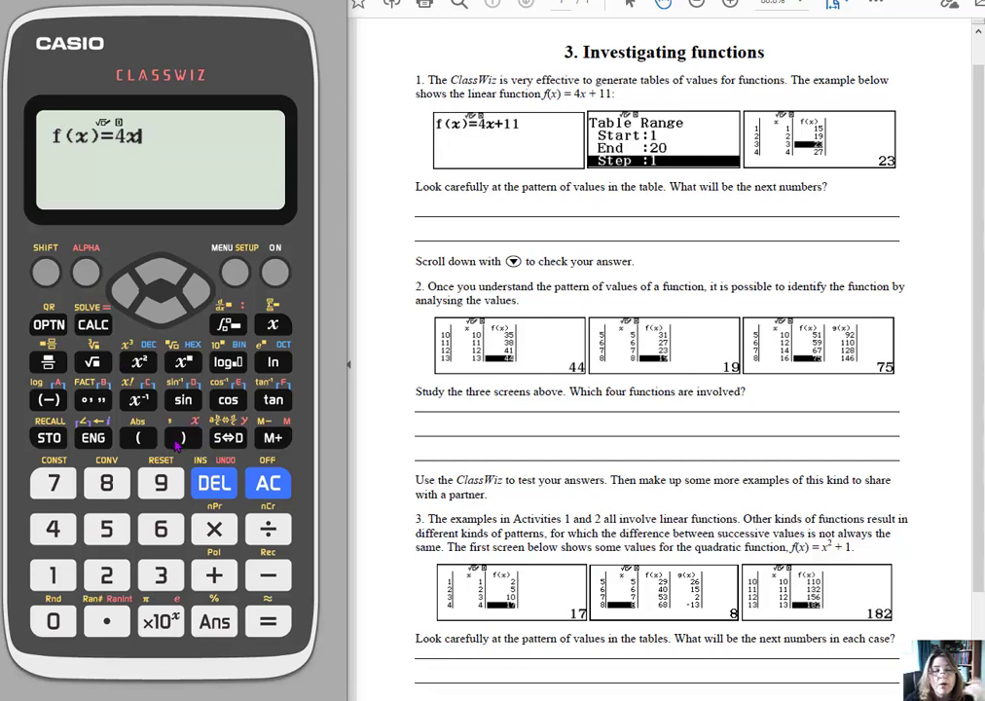
click(214, 575)
click(59, 578)
click(59, 579)
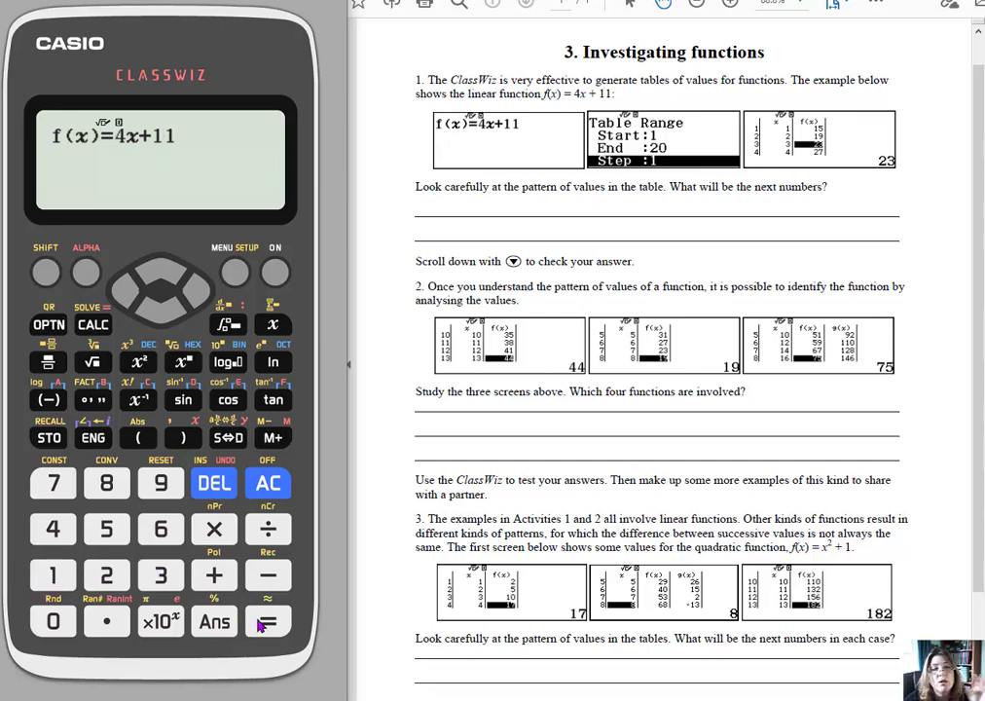
click(261, 625)
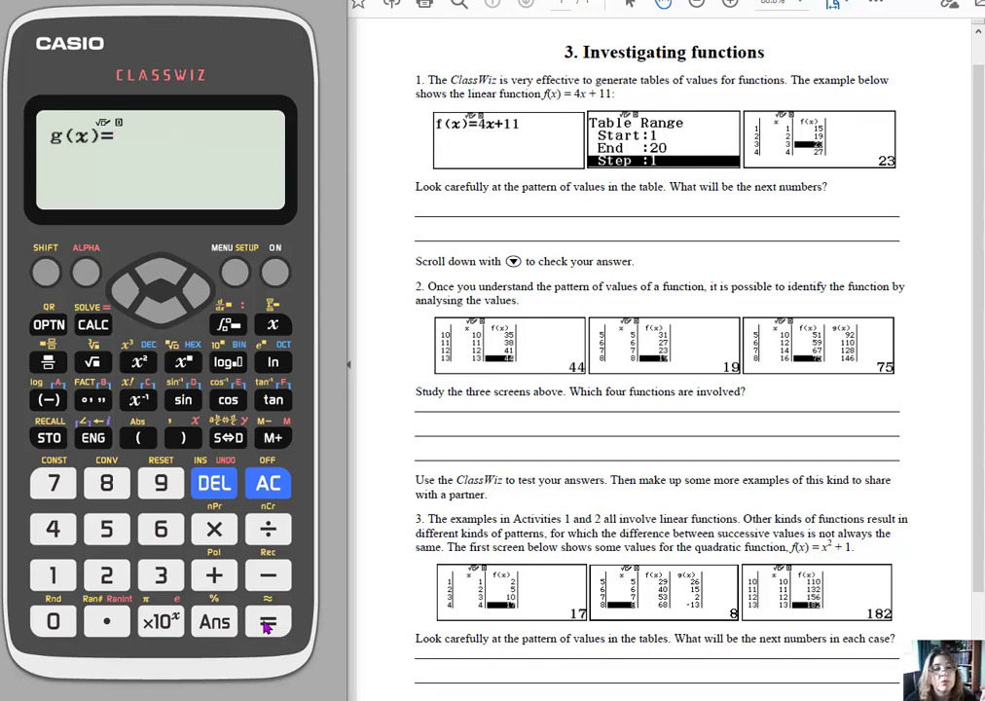
Skip g(x) and set the table range to Start -10, End 20, Step 1, giving a Range ERROR
click(268, 627)
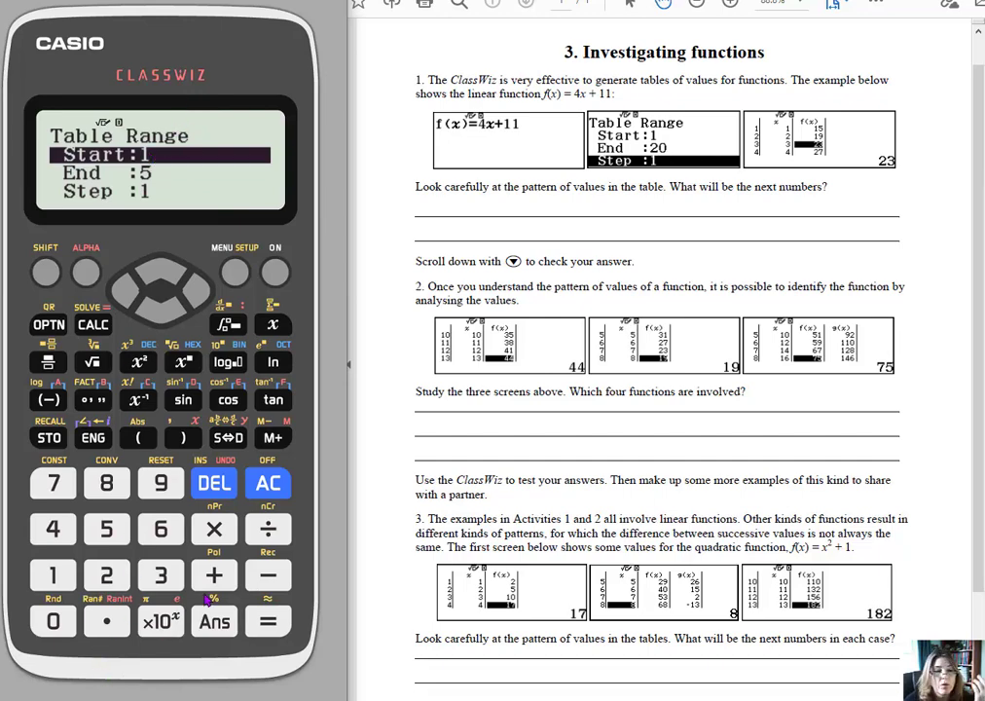
click(267, 579)
click(53, 577)
click(54, 621)
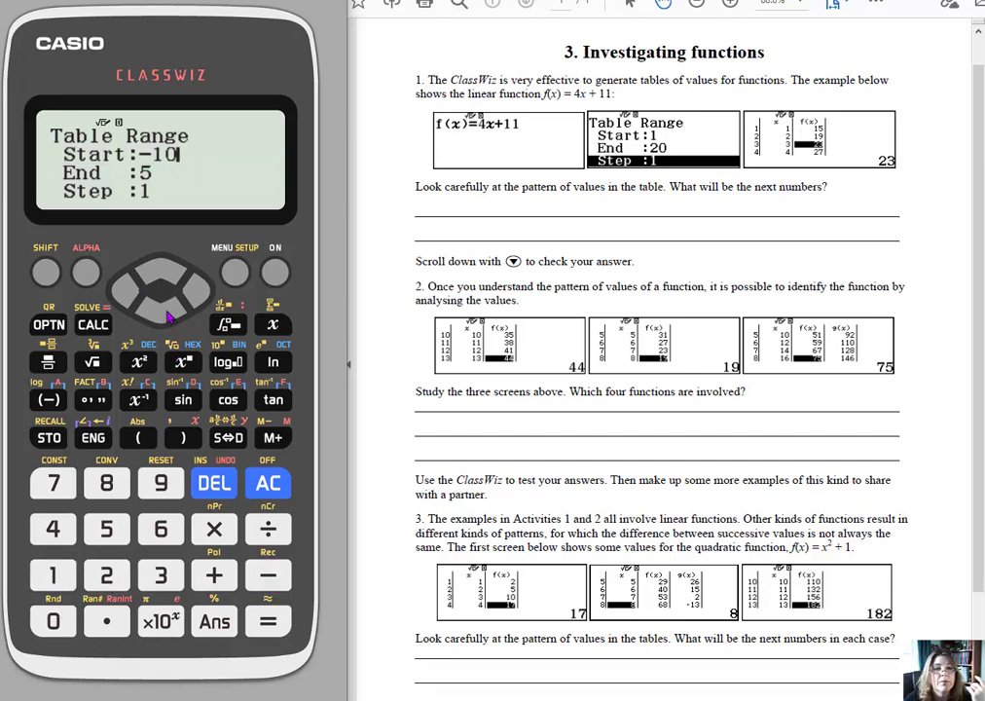
click(270, 624)
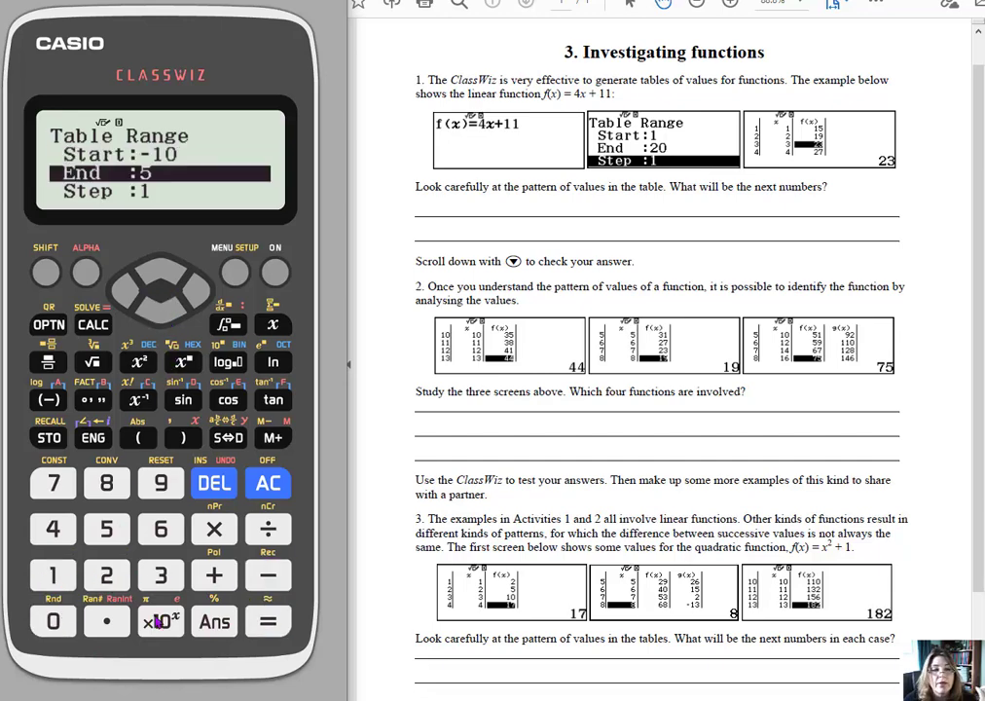
click(107, 576)
click(53, 621)
click(265, 623)
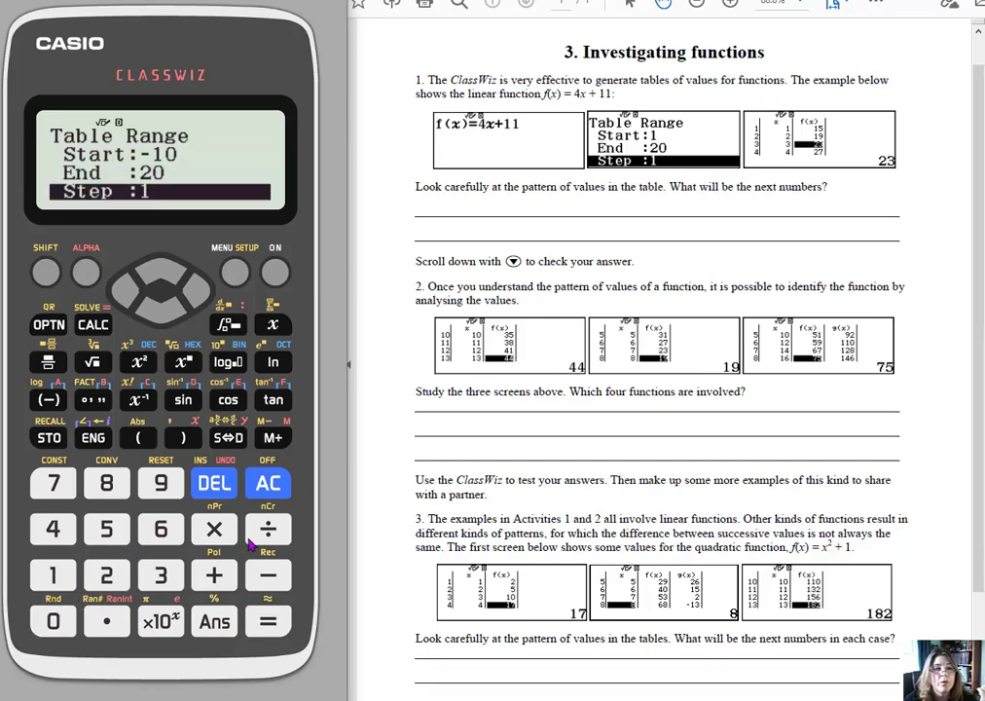
click(273, 628)
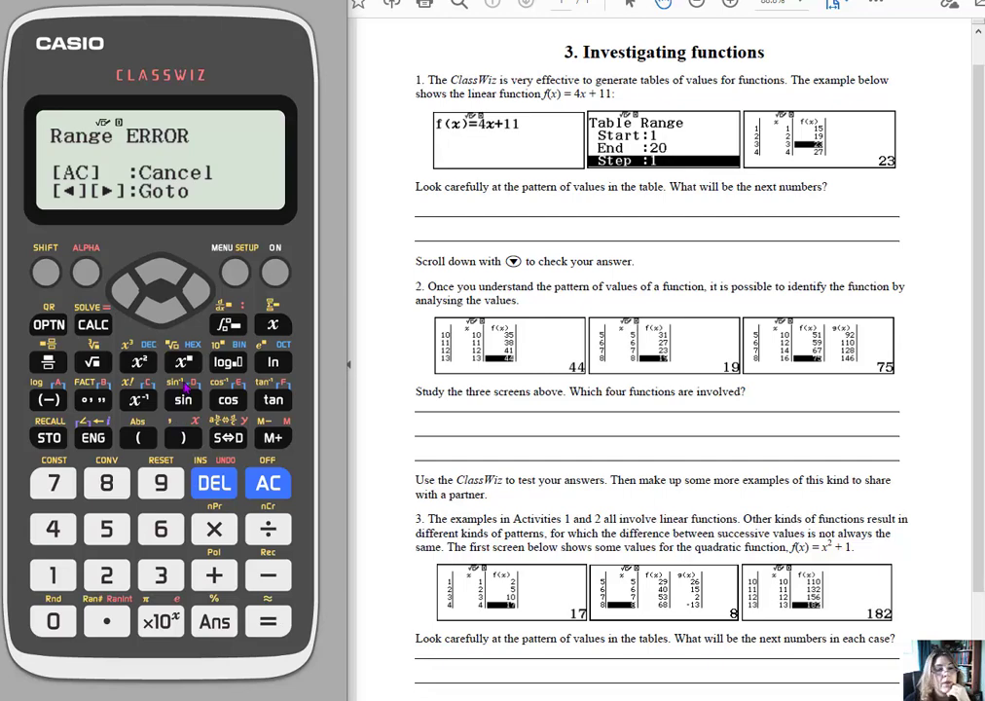
Clear the error and change Start to 1, generating the table for x=1 to 20
click(198, 302)
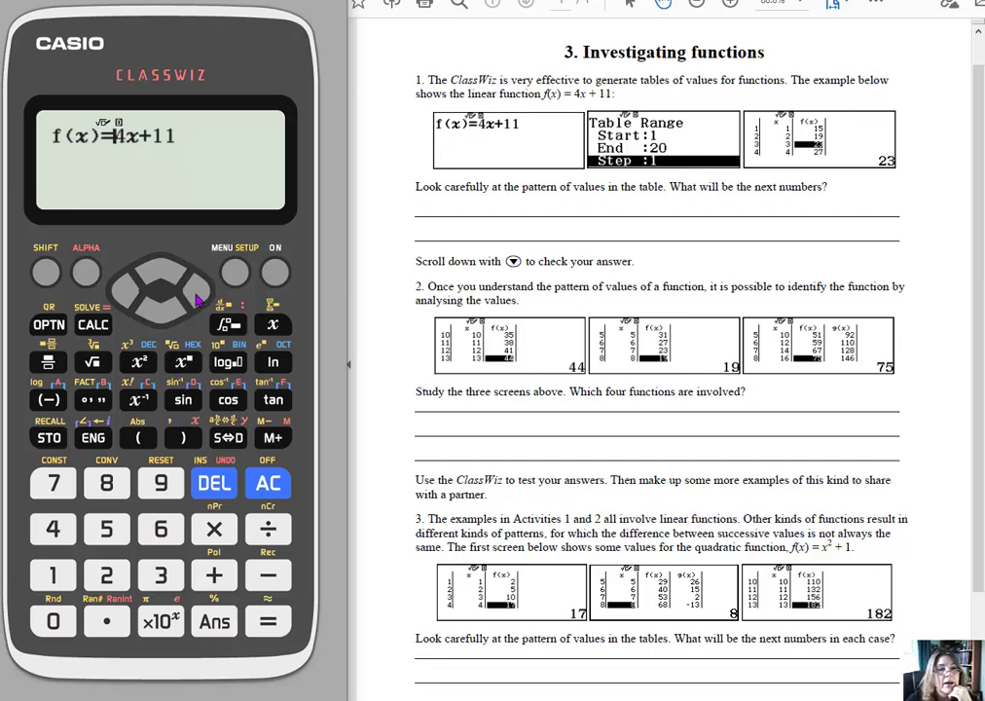
click(269, 625)
click(271, 625)
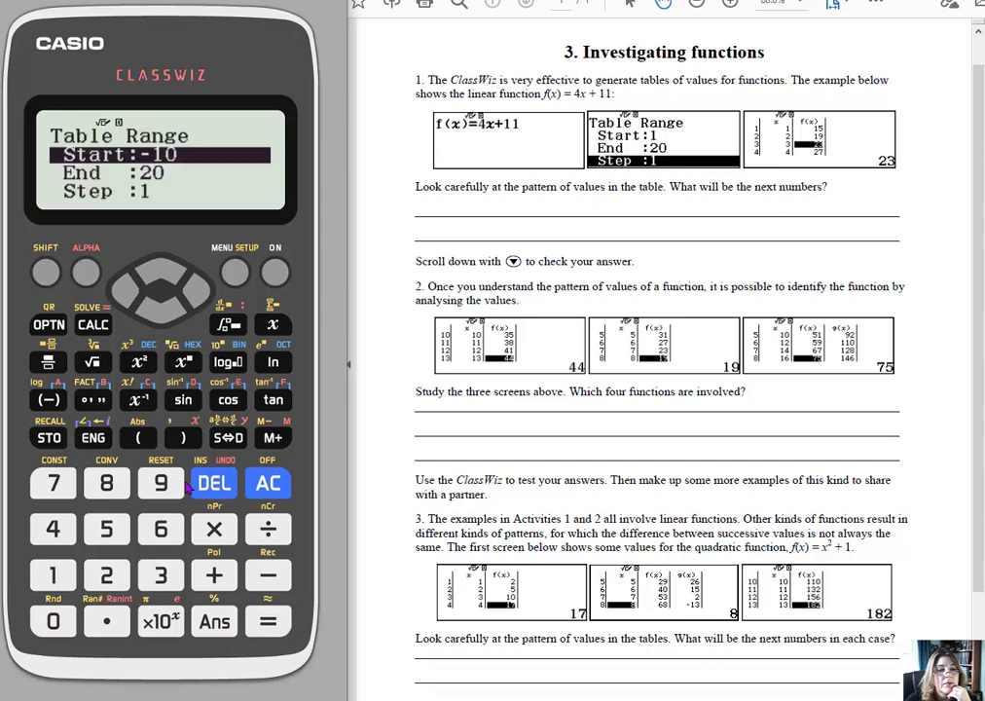
click(51, 576)
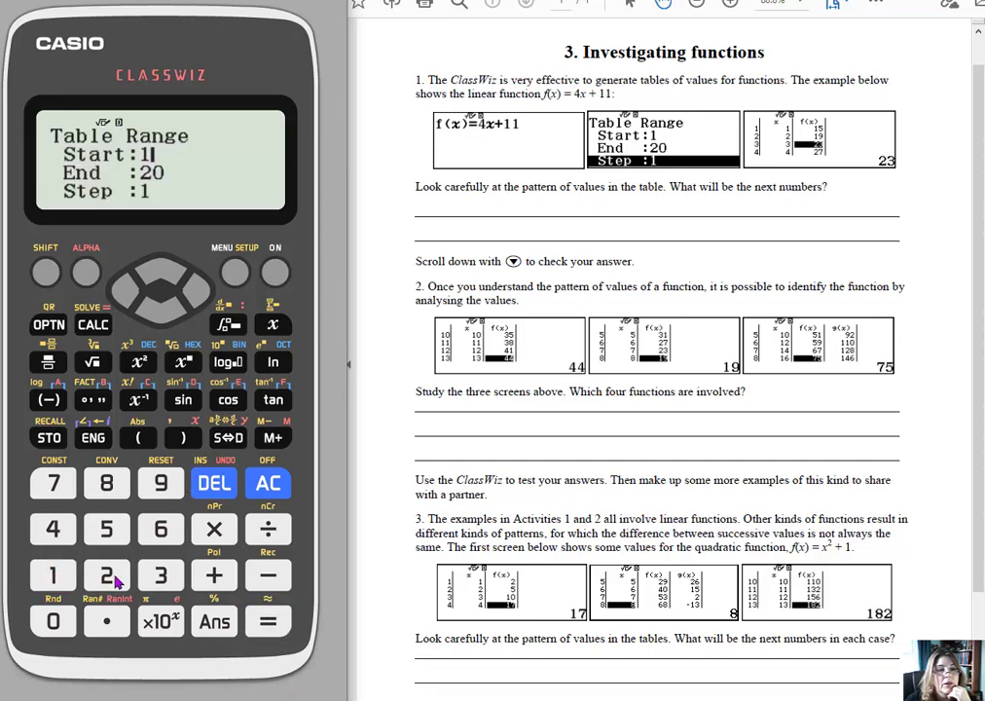
click(271, 625)
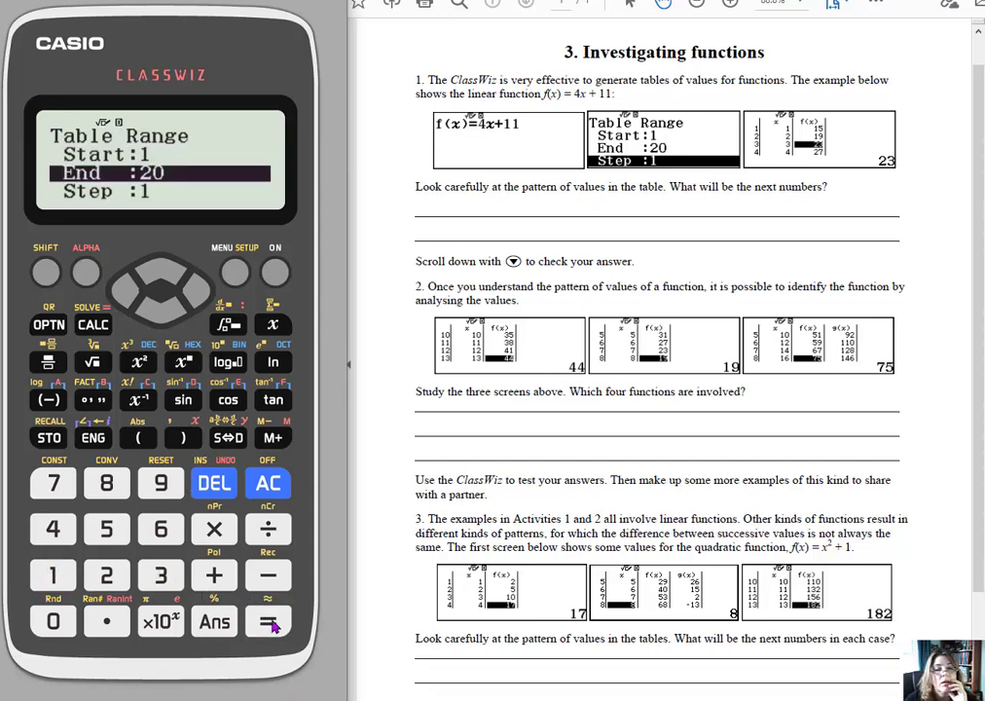
click(272, 626)
click(272, 626)
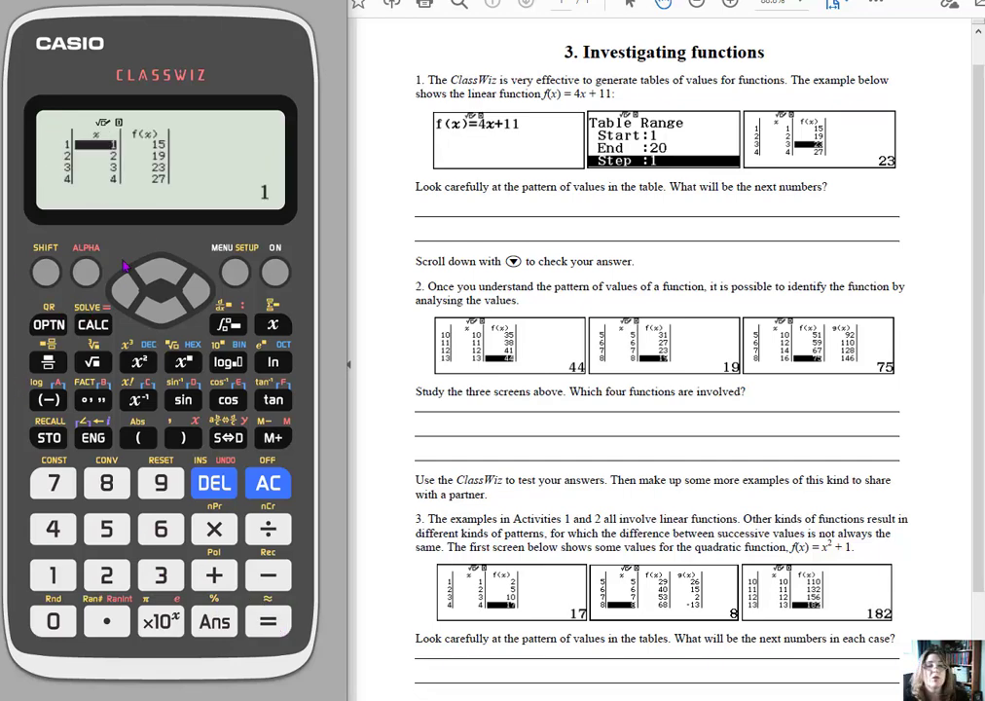
click(160, 310)
click(157, 313)
click(156, 319)
triple_click(156, 319)
double_click(156, 319)
triple_click(155, 319)
triple_click(156, 319)
double_click(156, 319)
click(162, 274)
double_click(164, 272)
triple_click(161, 272)
double_click(161, 272)
triple_click(163, 271)
double_click(164, 271)
double_click(163, 271)
double_click(164, 270)
double_click(164, 267)
click(160, 308)
click(160, 308)
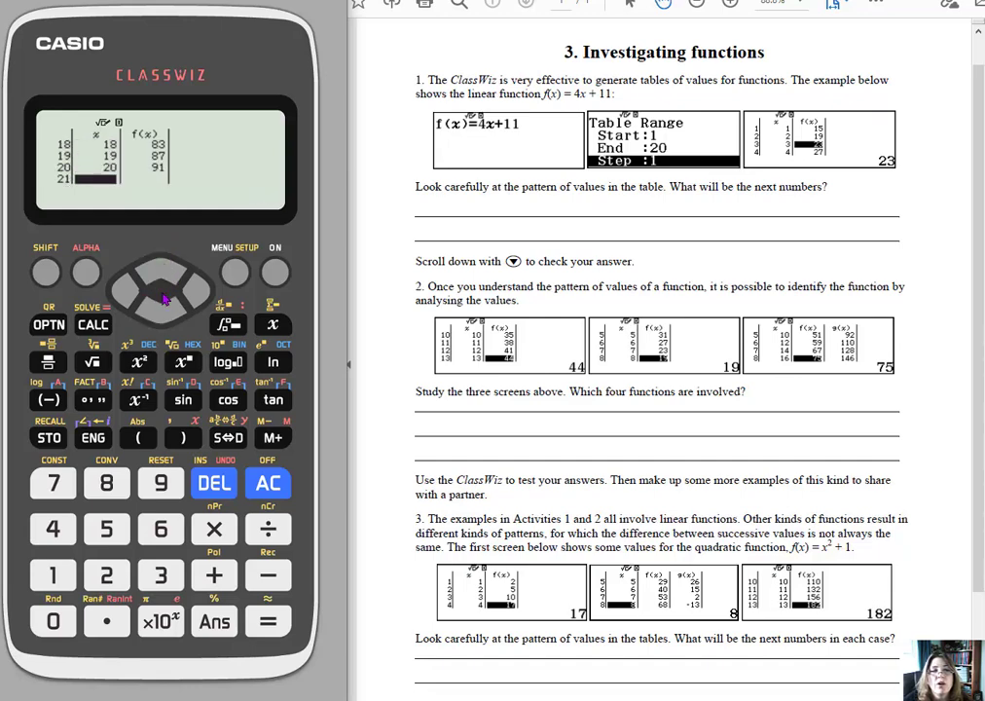
click(169, 268)
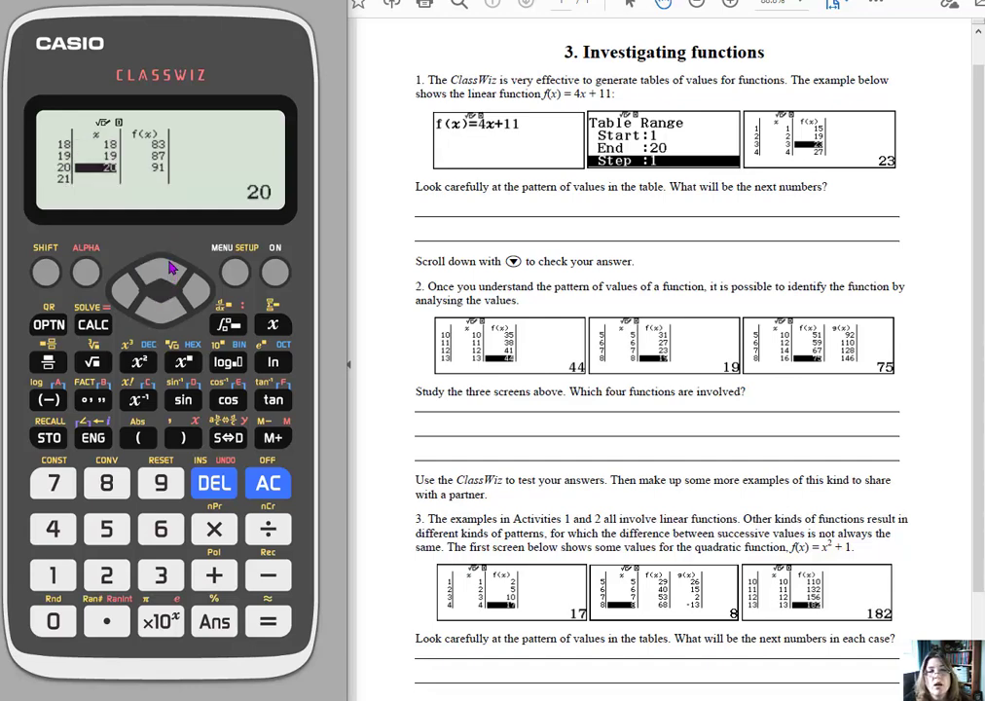
click(165, 268)
double_click(164, 270)
click(163, 271)
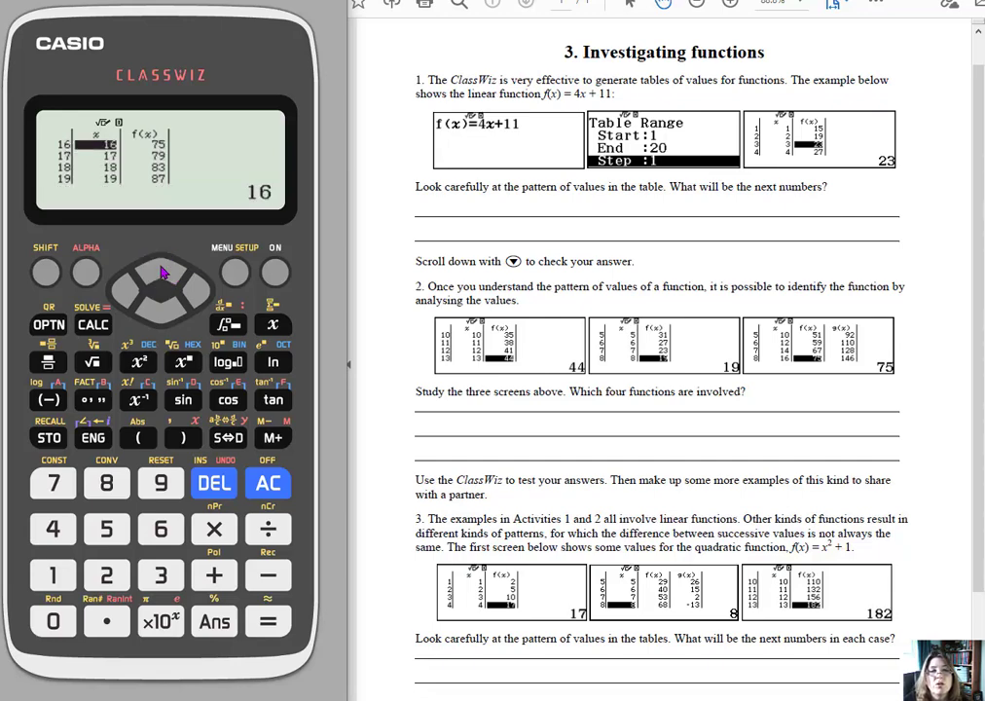
triple_click(163, 272)
double_click(162, 272)
triple_click(162, 272)
double_click(163, 273)
double_click(163, 273)
double_click(163, 272)
double_click(163, 273)
double_click(163, 272)
click(163, 272)
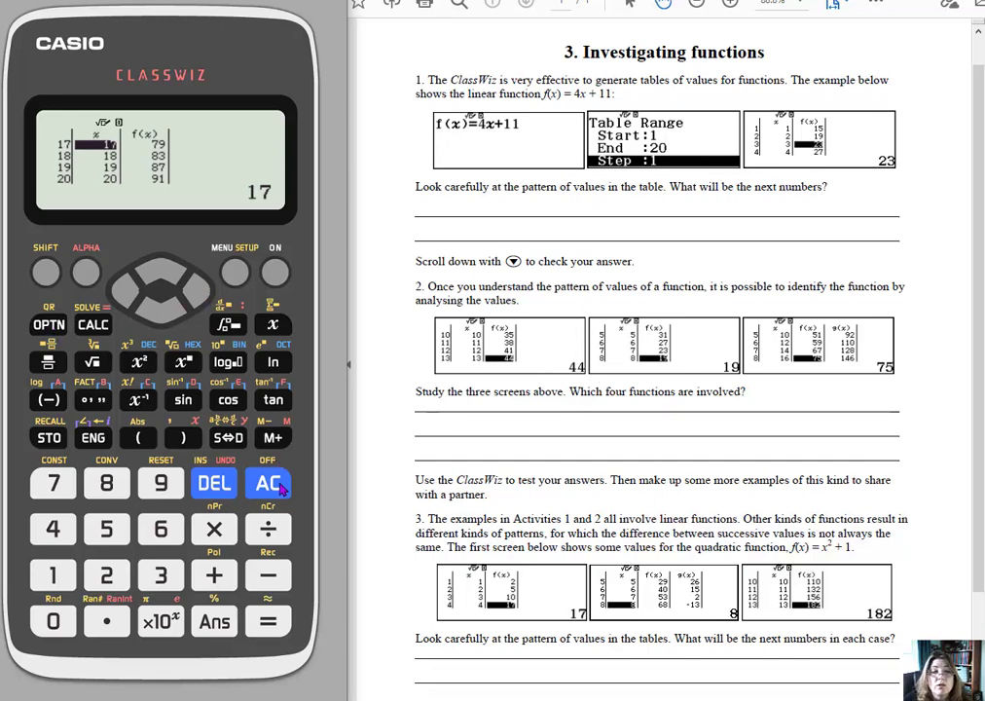
Return to f(x)=4x+11 and rebuild the table so it starts from x=1 again
key(Escape)
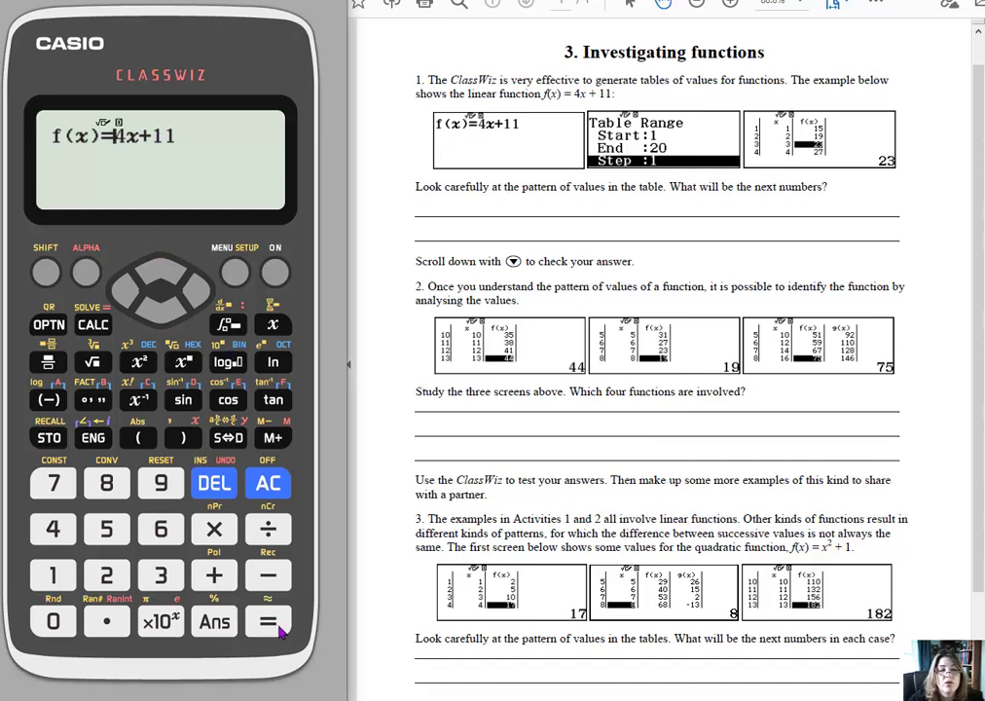
key(Return)
key(Return)
key(Return)
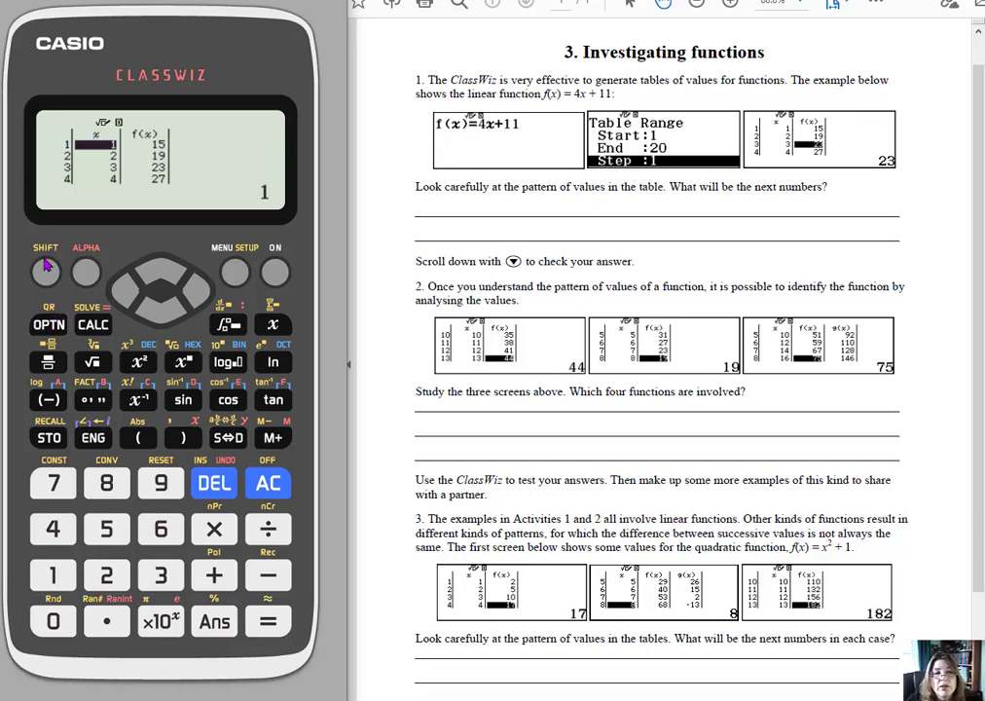
Generate a QR code of the f(x)=4x+11 table and bring up its Online Visualization graph
click(45, 269)
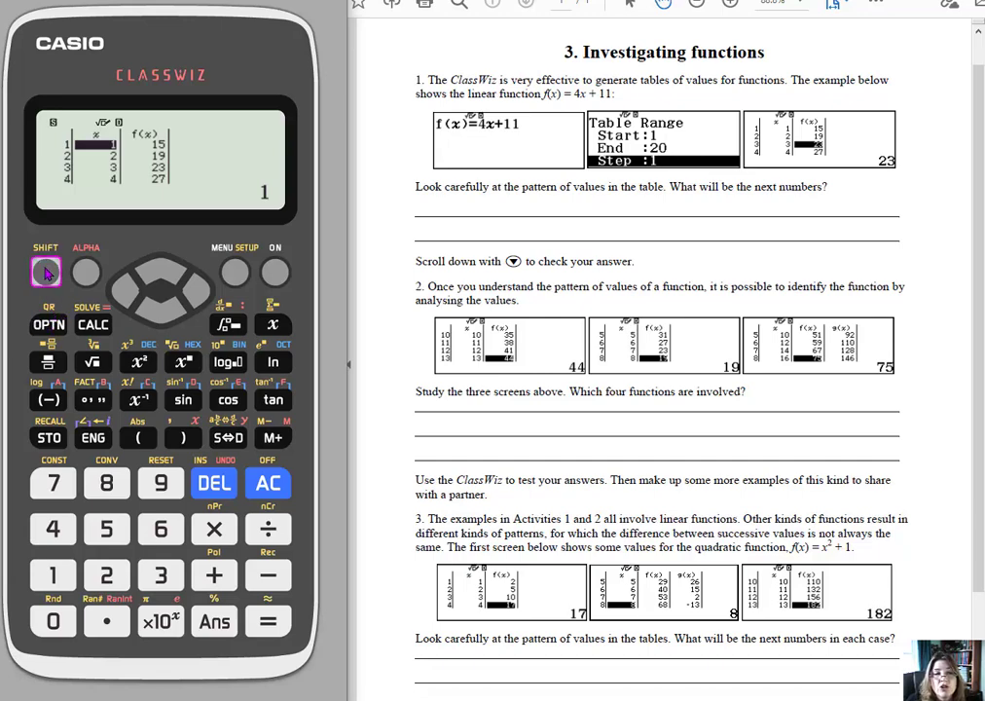
click(49, 326)
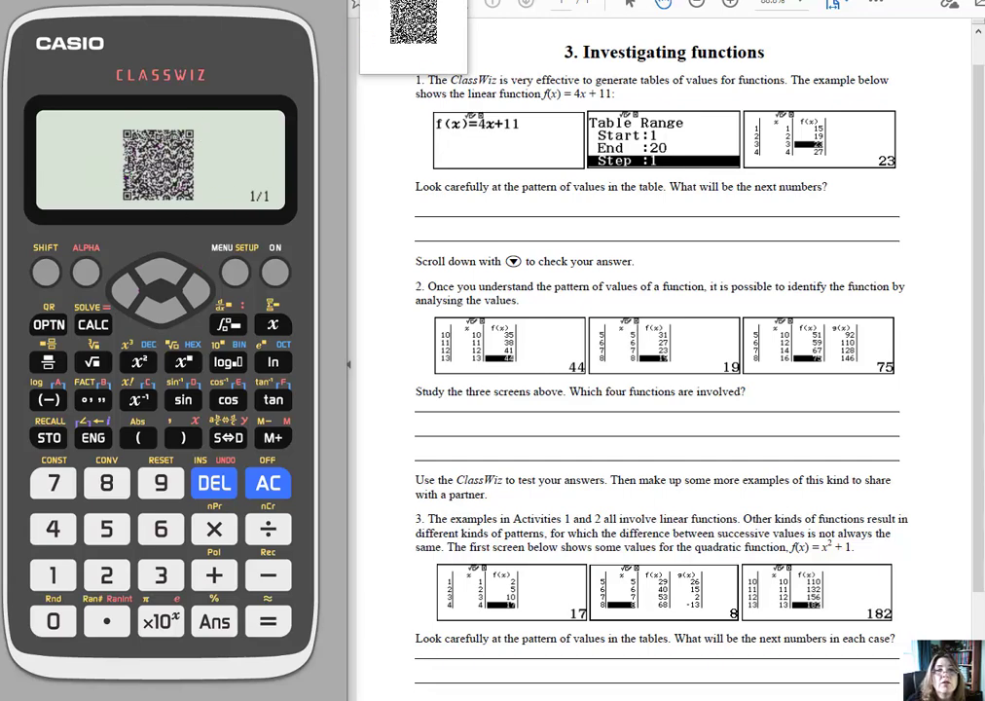
drag(453, 2, 440, 37)
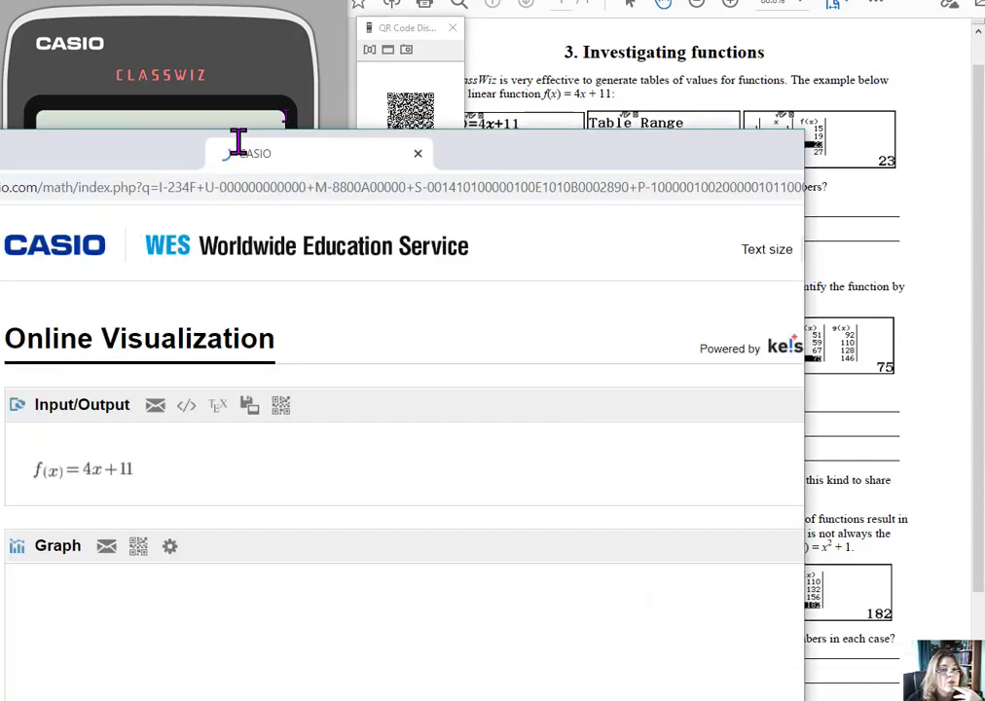
drag(238, 143, 417, 39)
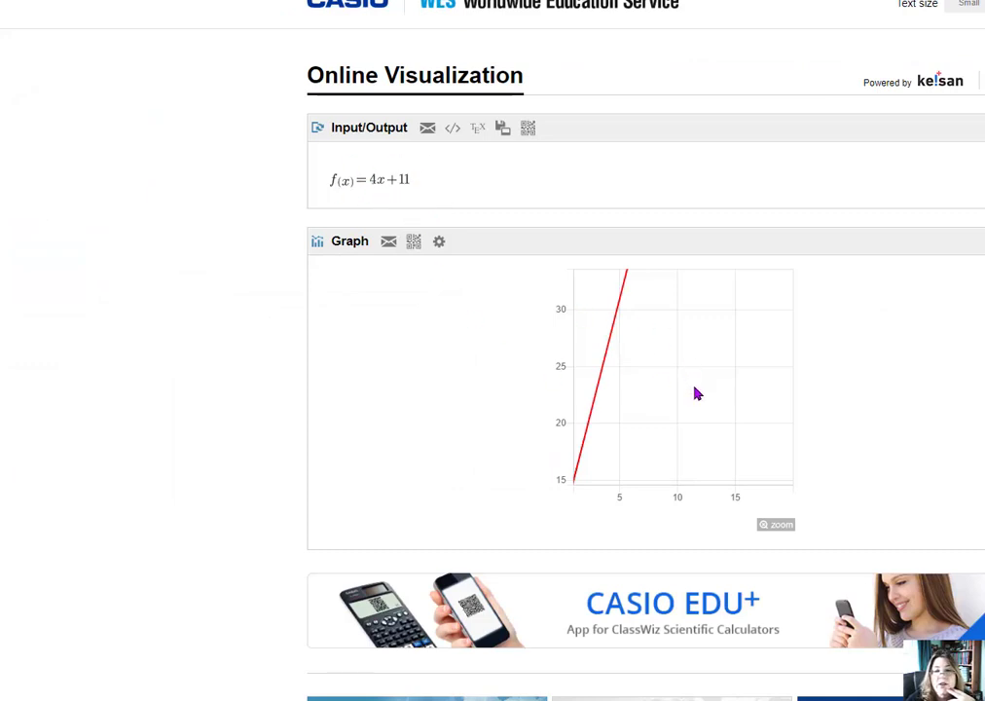
Pan and zoom the 4x+11 line so x starts at 0, and open the graph Setting dialog
drag(679, 381, 701, 414)
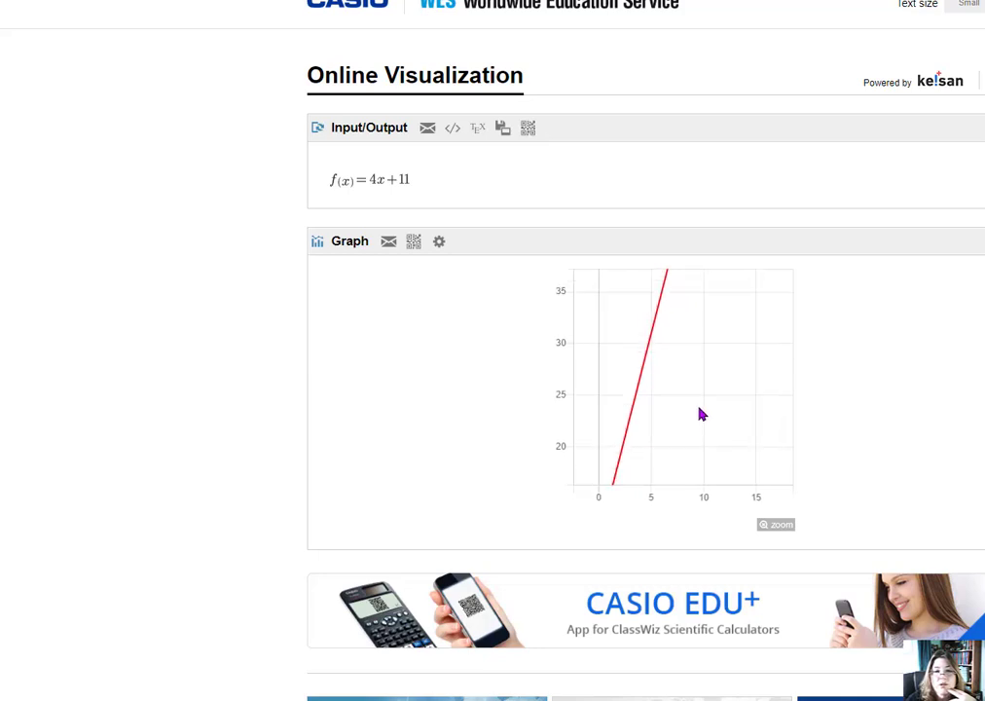
scroll(698, 410, down, 4)
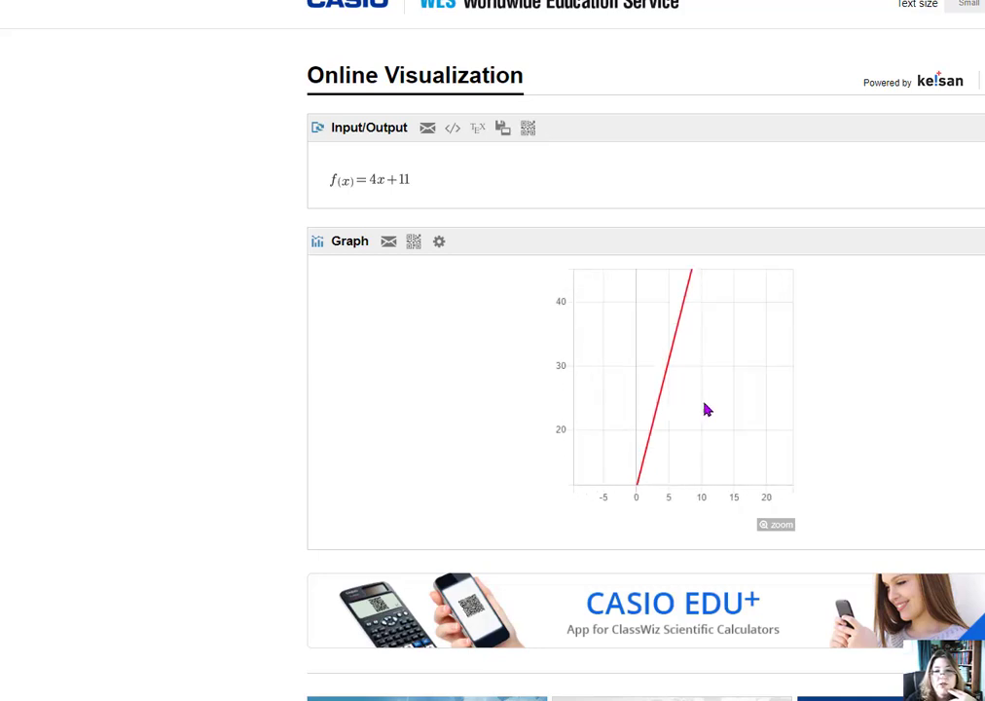
drag(721, 409, 680, 414)
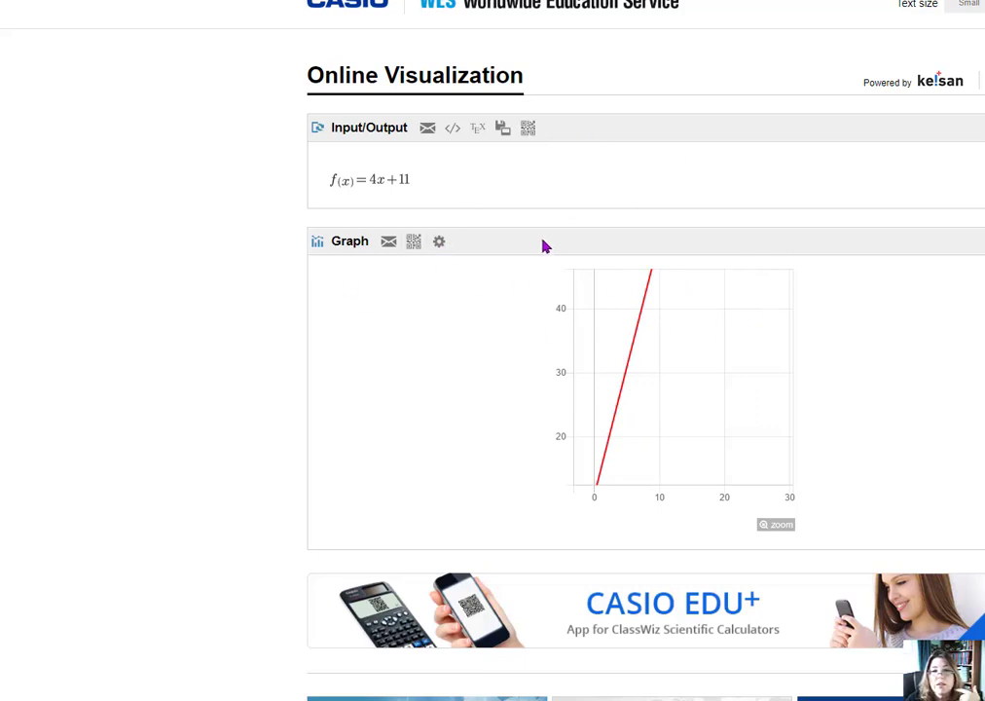
click(438, 244)
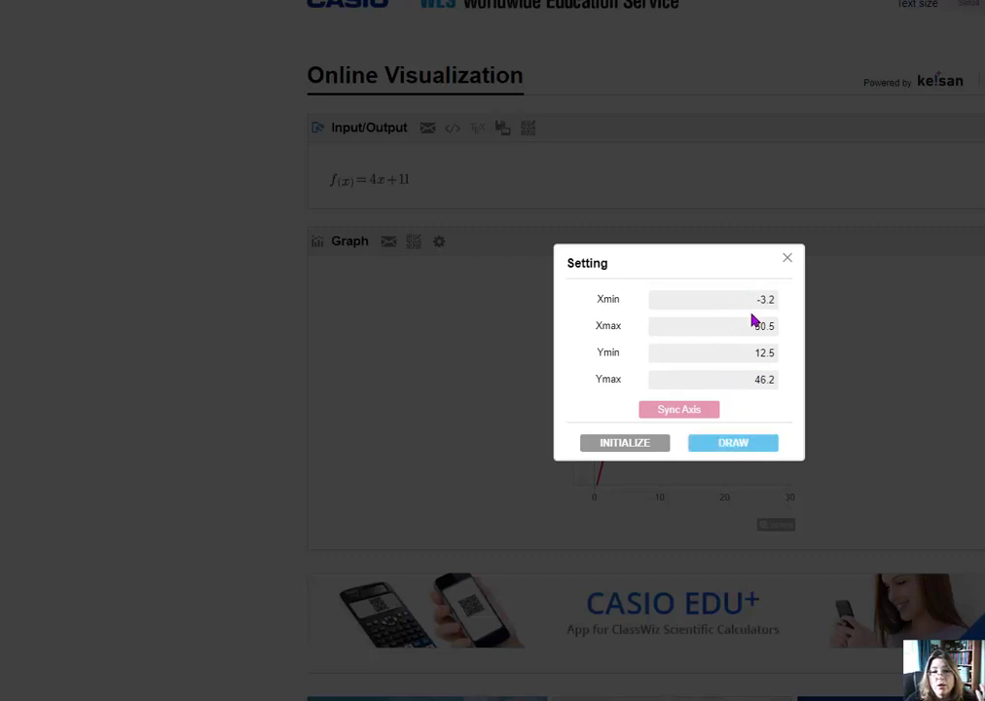
Change Ymax from 46.2 to 20 and redraw the 4x+11 graph
drag(756, 384, 770, 380)
text(20)
click(733, 446)
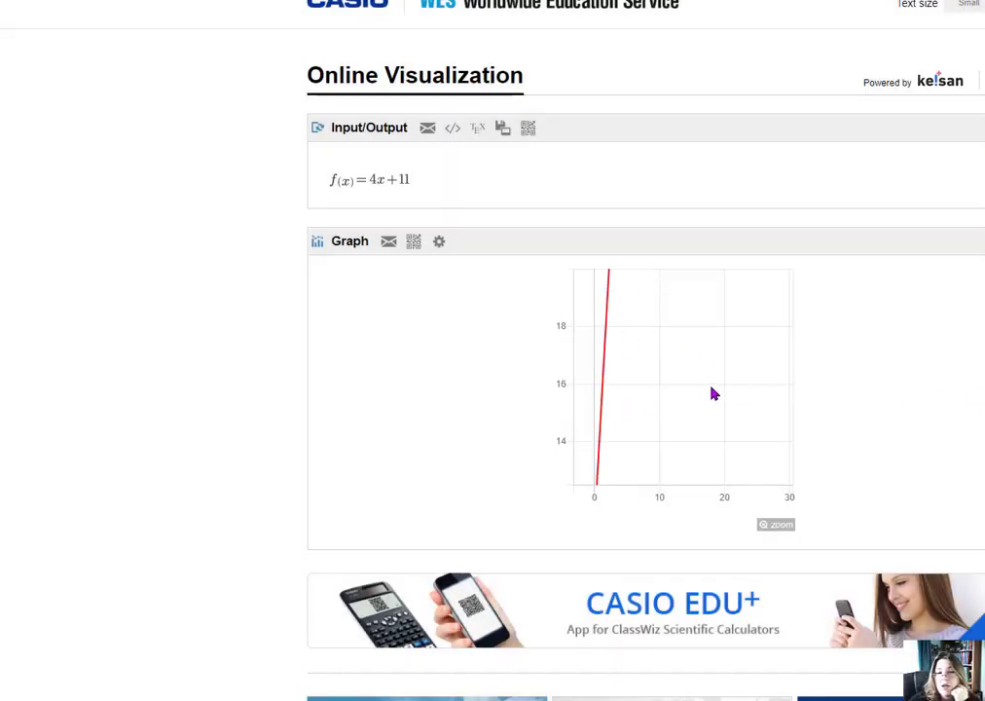
Zoom out on the online graph, then switch back to the ClassWiz emulator window
scroll(714, 394, down, 3)
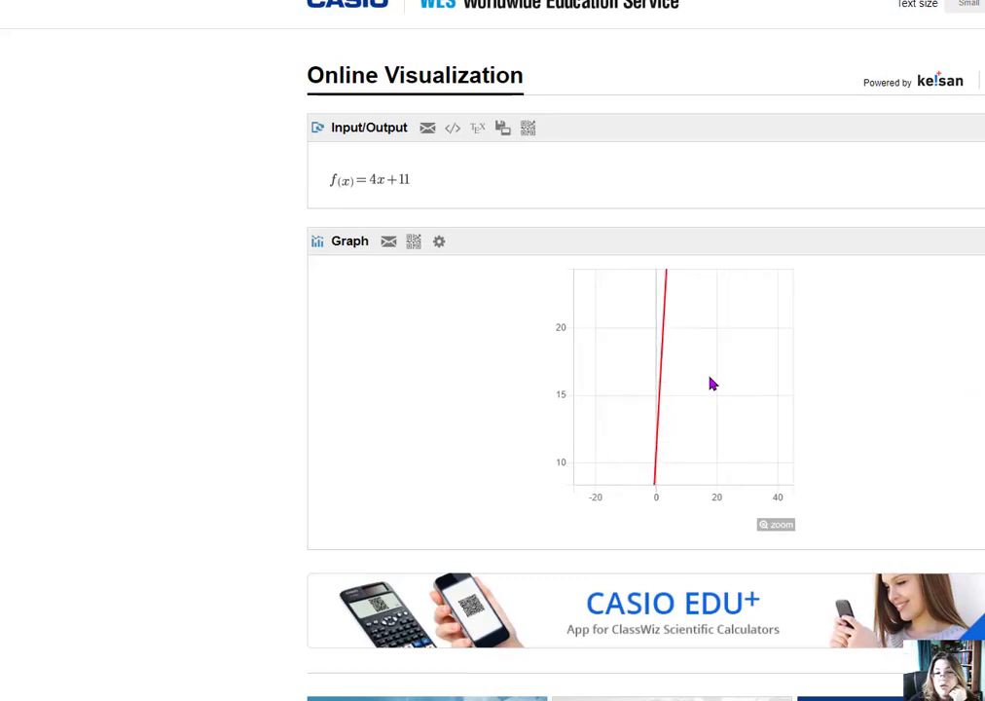
scroll(711, 383, down, 4)
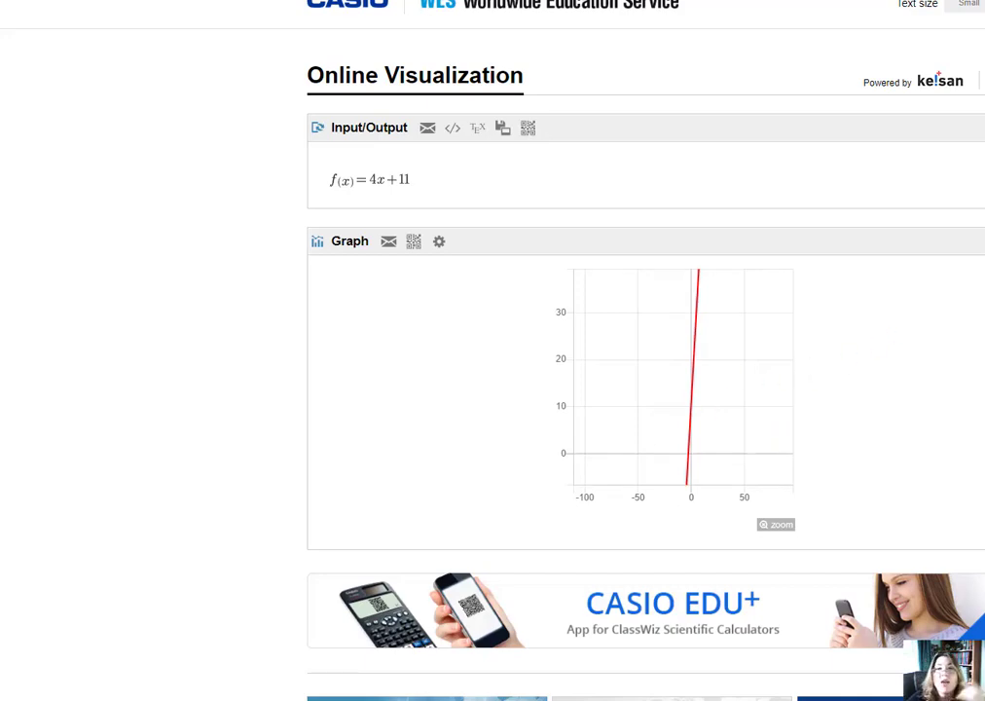
key(alt+Tab)
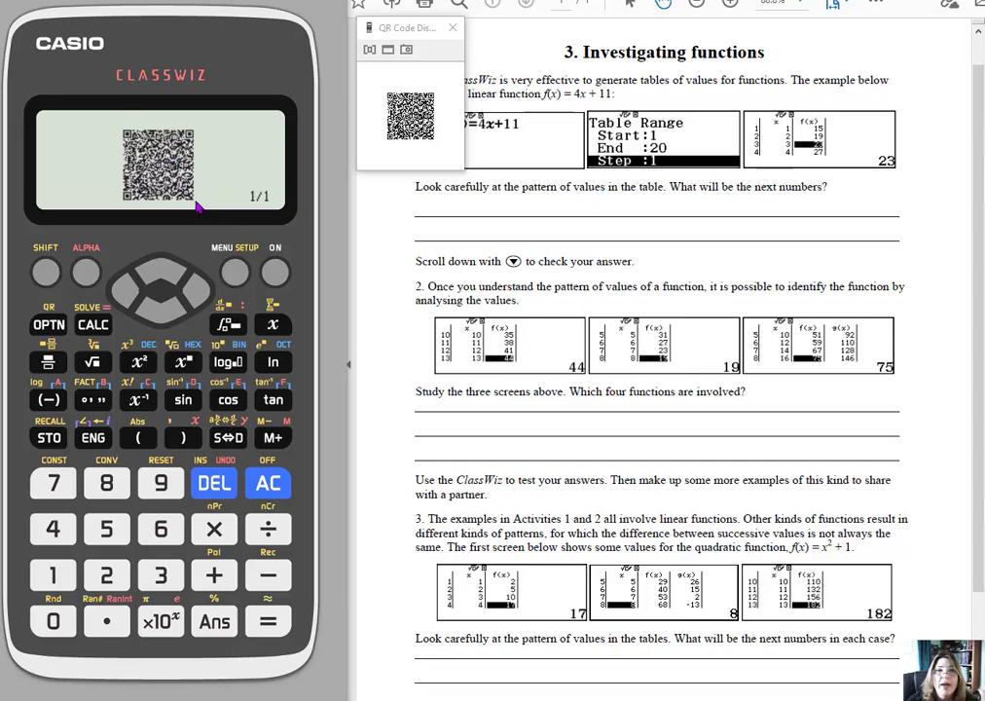
Close the QR Code Display window, clear the f(x) expression, and return to the app menu
click(455, 30)
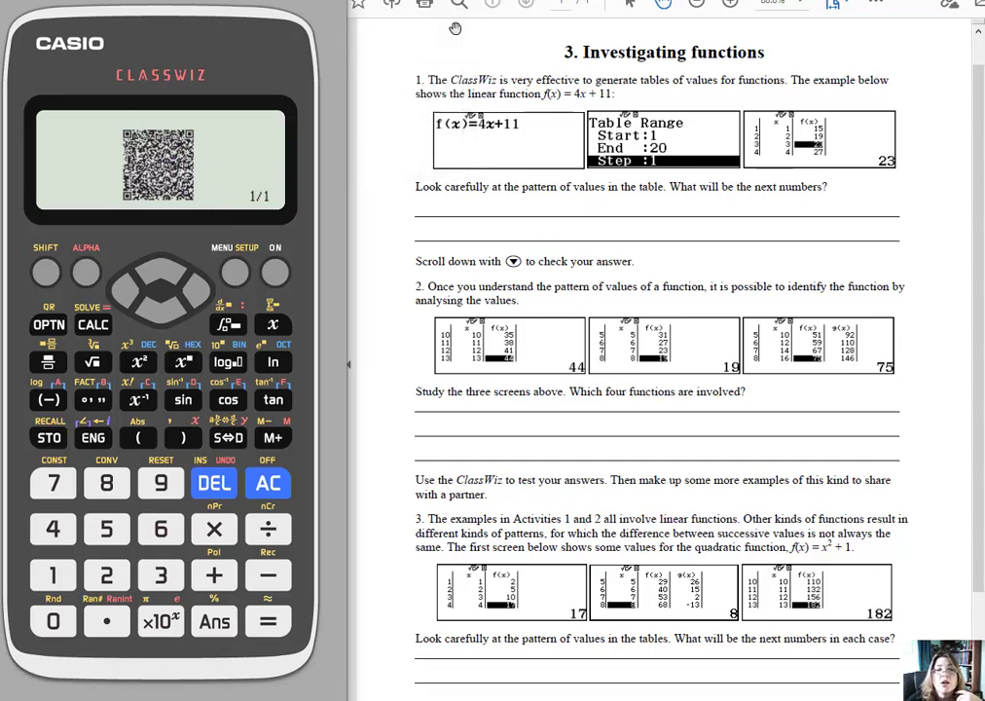
click(270, 486)
click(270, 486)
click(270, 486)
click(234, 275)
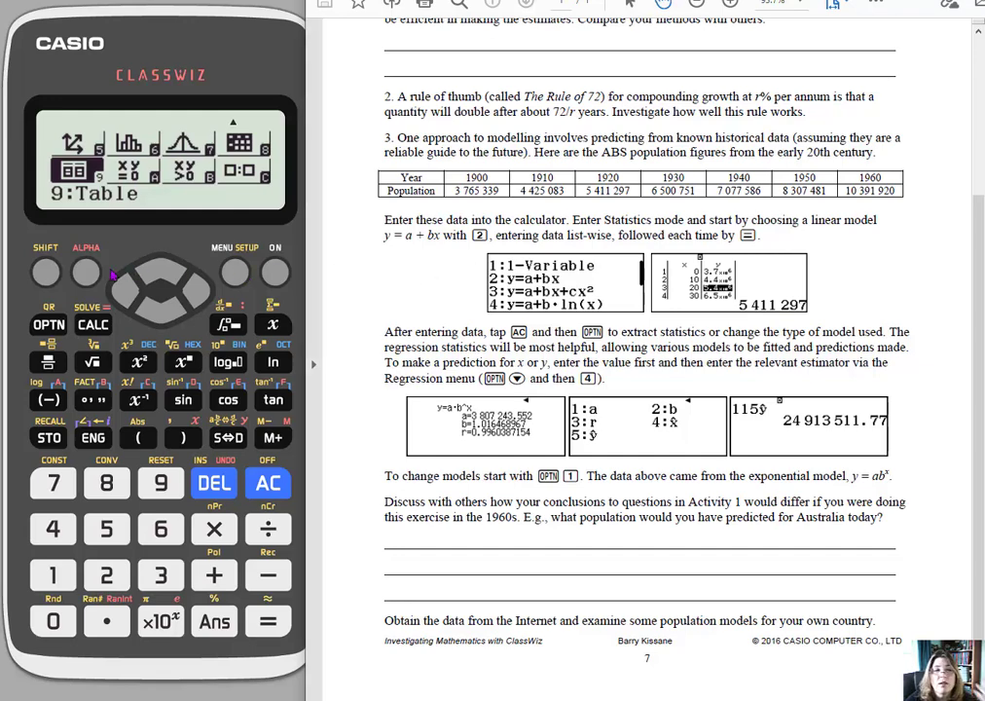
Enter 6:Statistics mode with the linear y=a+bx model, getting an empty x–y table
click(161, 281)
click(195, 288)
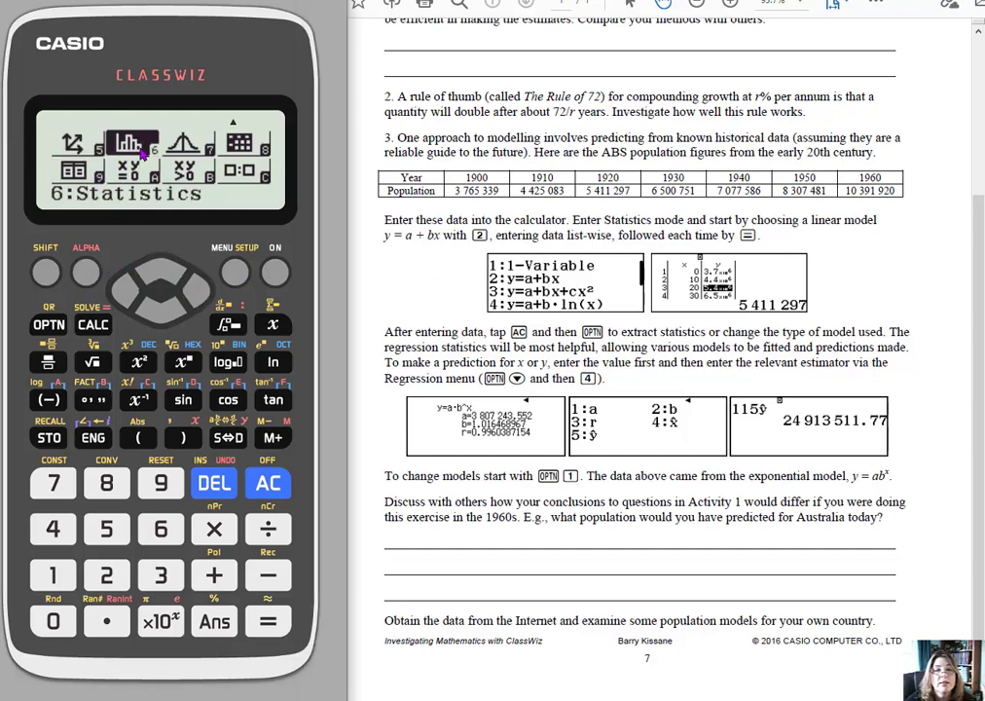
click(268, 621)
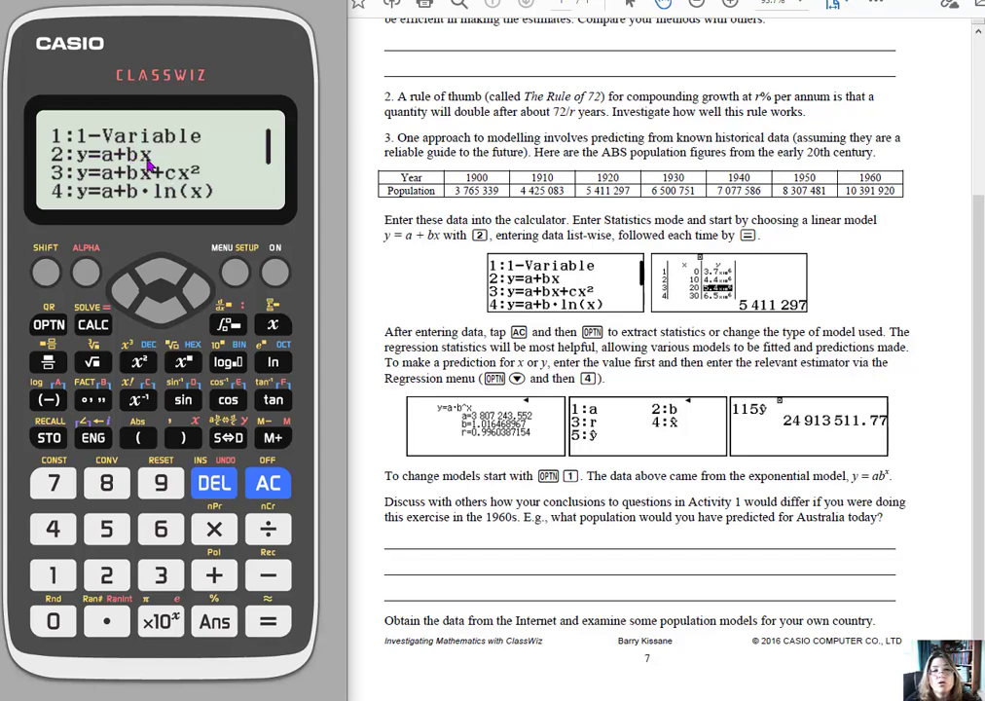
click(107, 575)
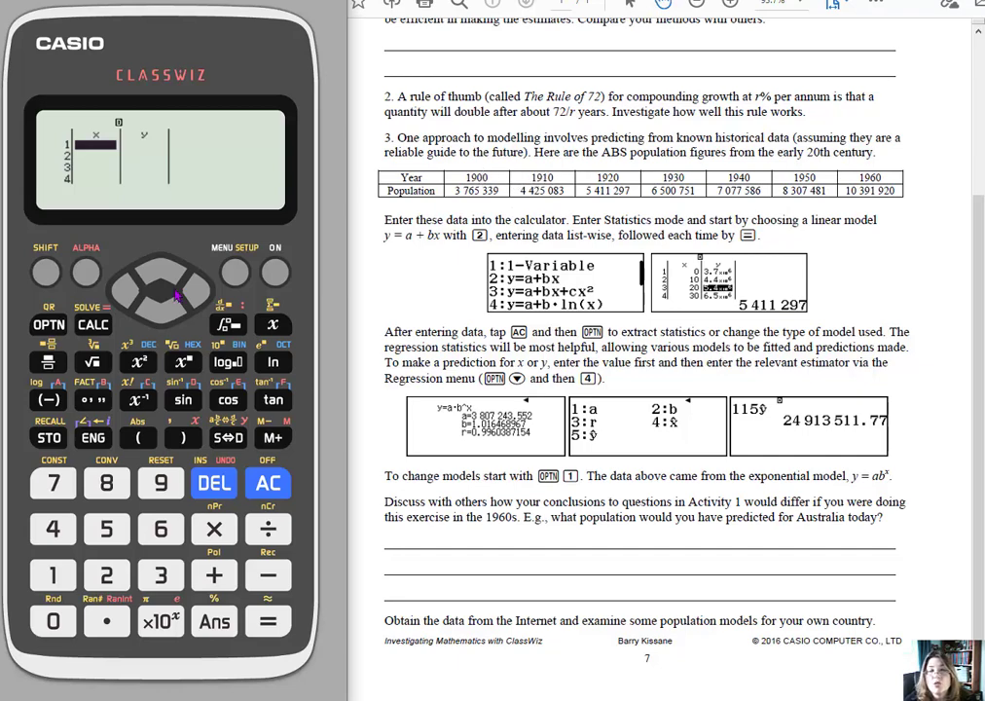
Enter the x values 0, 10 and 20 in the first three rows of the statistics table
click(54, 621)
click(268, 621)
click(54, 575)
click(54, 621)
click(267, 621)
click(106, 575)
click(53, 621)
click(267, 623)
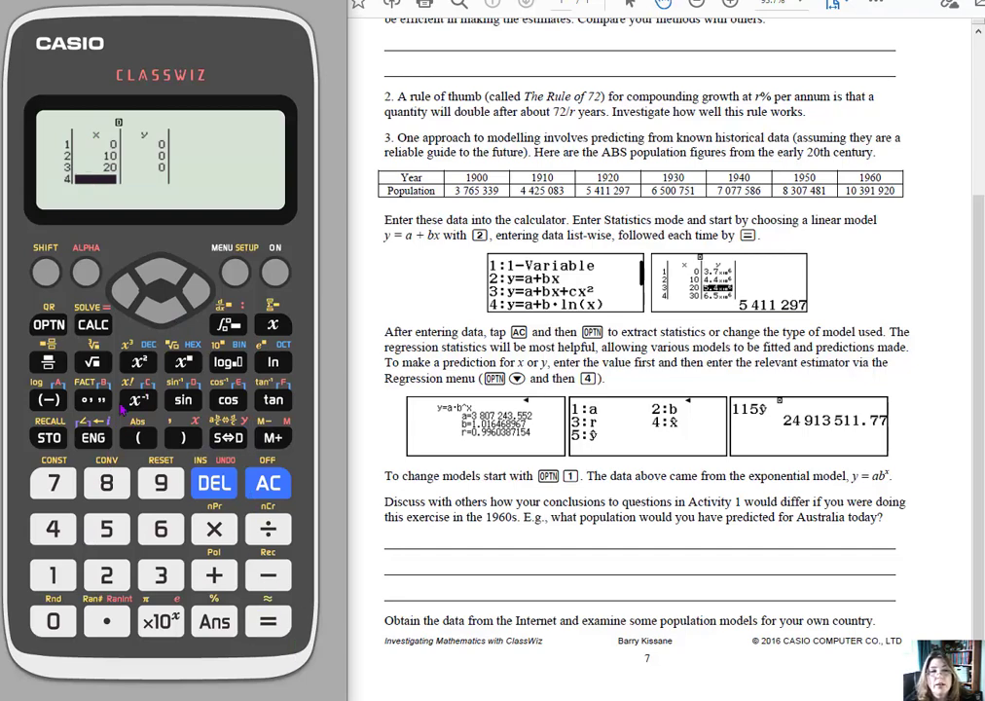
Move to the first cell of the y column
click(194, 291)
click(163, 273)
click(163, 273)
click(163, 274)
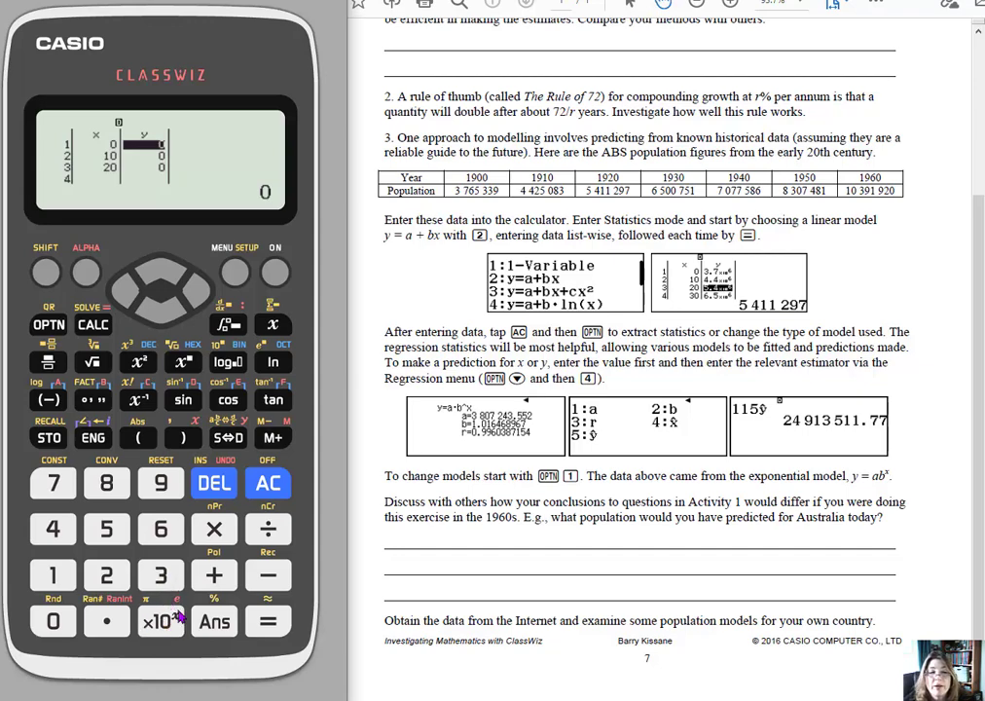
Store the 1900 population 3765339 (×10^0) as the first y value
click(161, 581)
click(58, 488)
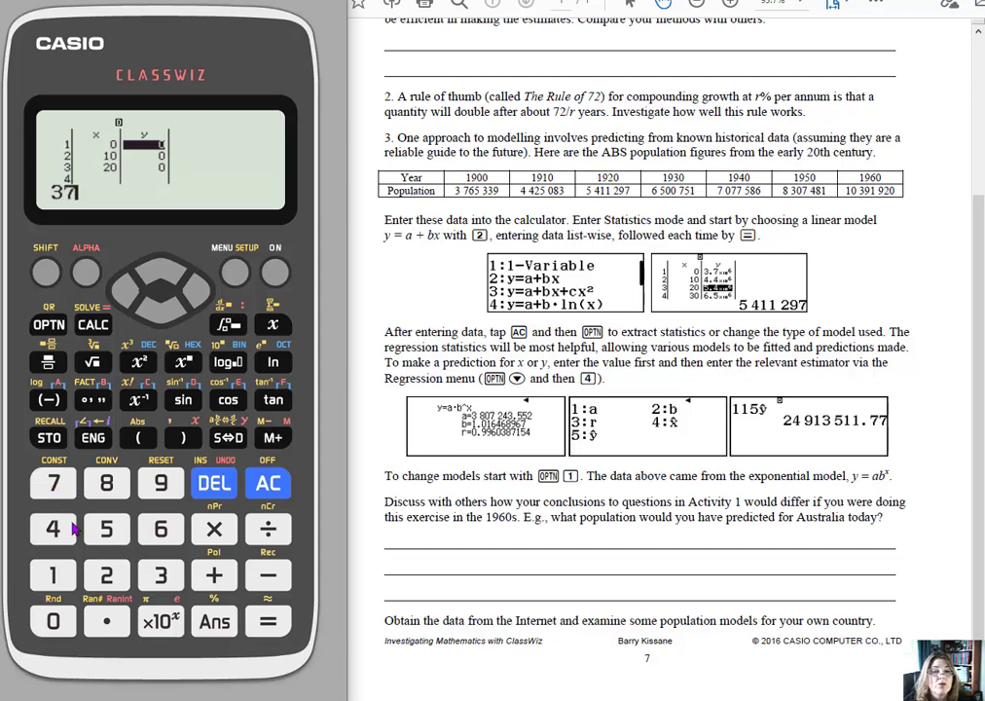
click(171, 530)
click(122, 532)
click(165, 576)
click(165, 576)
click(161, 483)
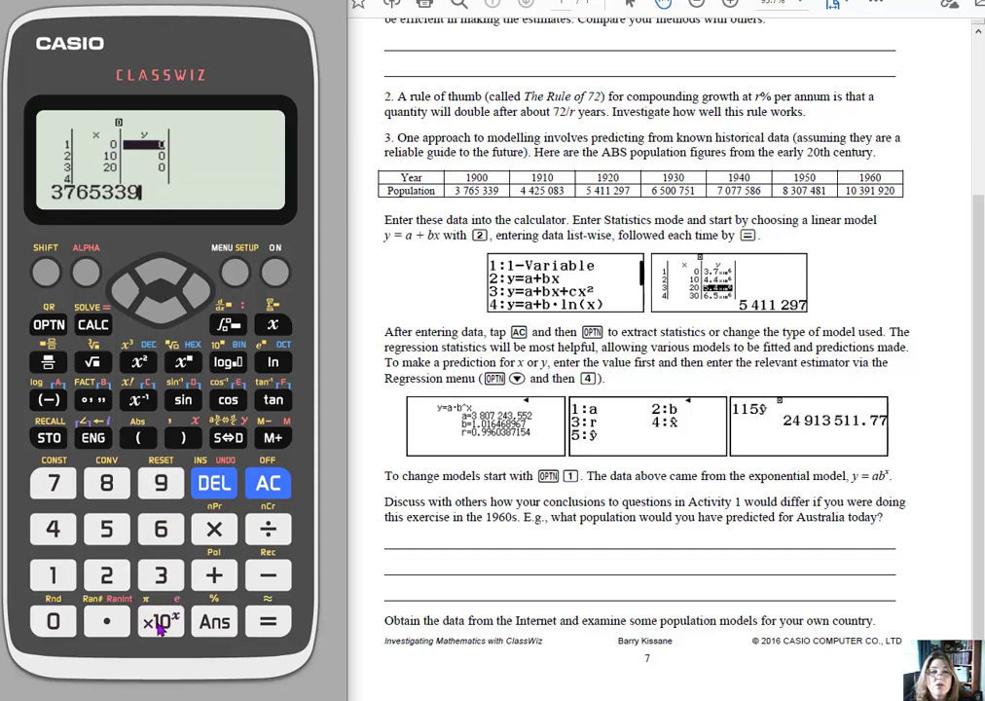
click(161, 623)
click(53, 621)
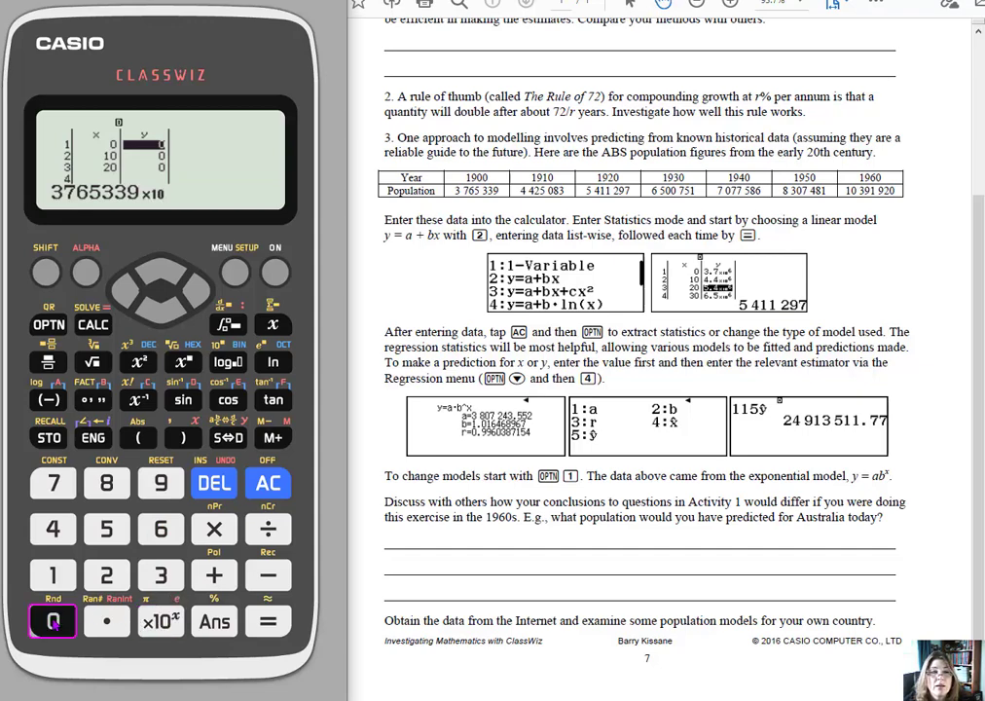
click(263, 631)
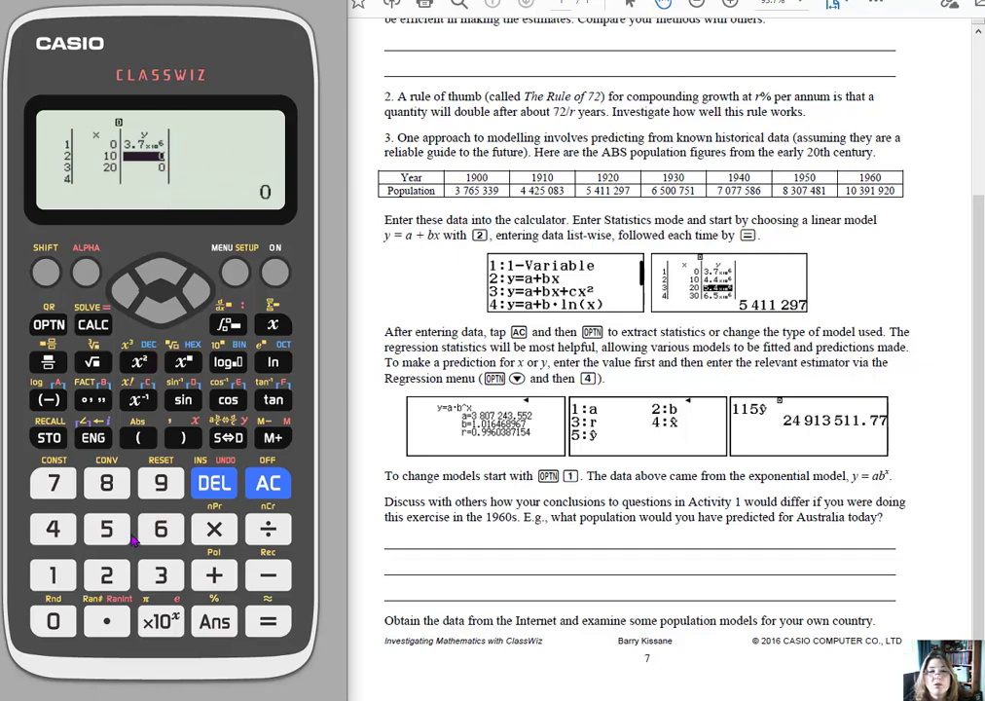
Store the 1910 population 4425083 (×10^0) as the second y value
click(53, 531)
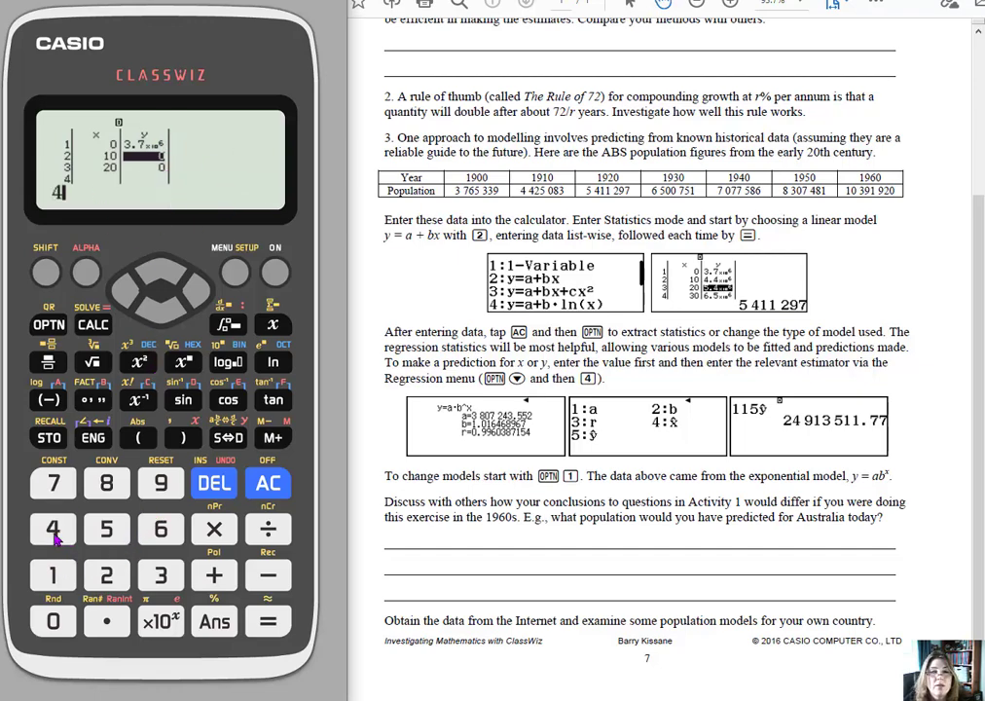
click(54, 528)
click(107, 575)
click(107, 528)
click(54, 623)
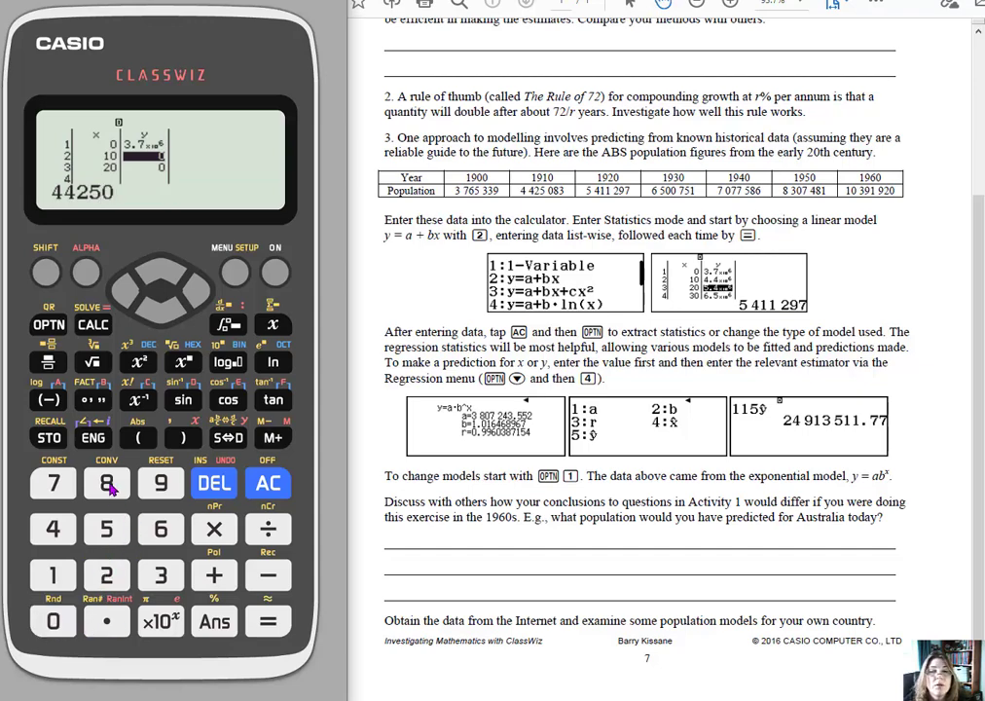
click(107, 484)
click(161, 576)
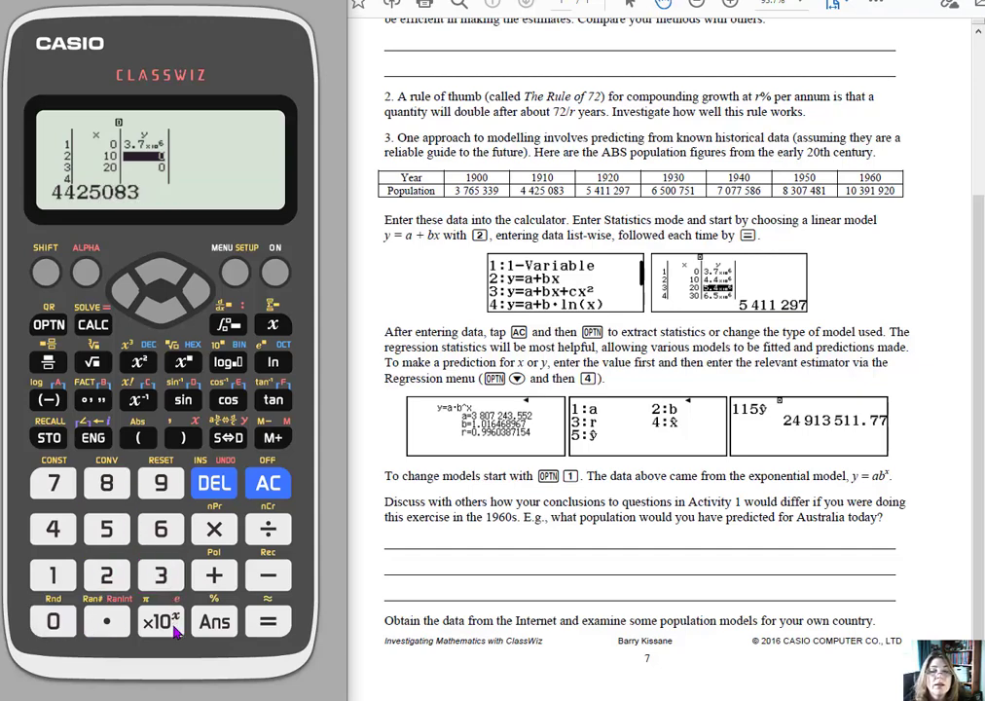
click(163, 622)
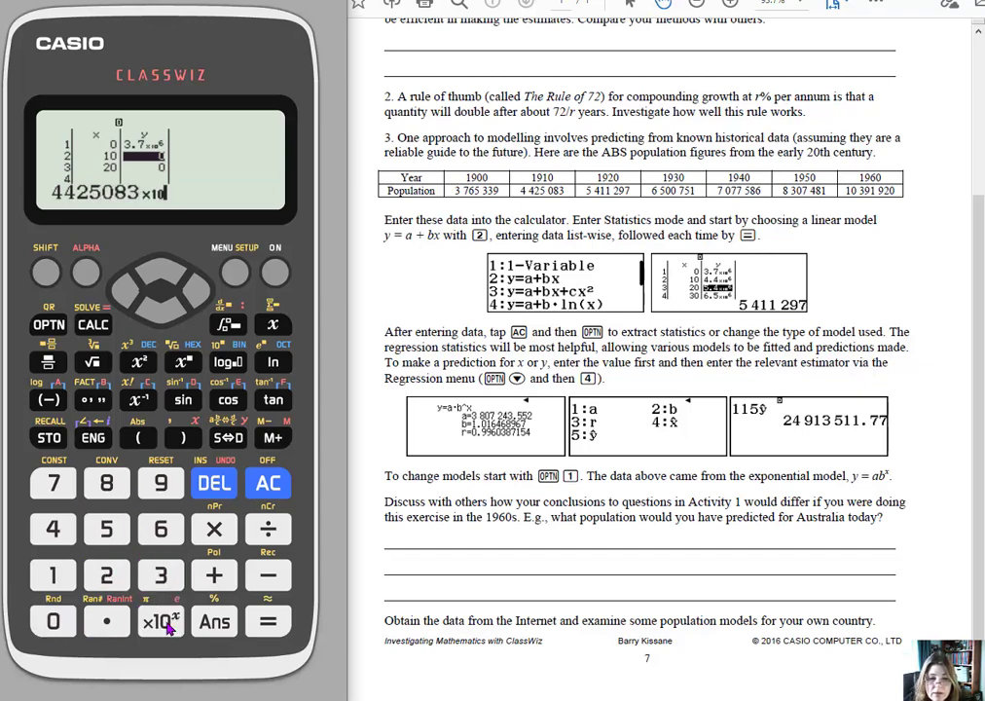
click(54, 623)
click(267, 625)
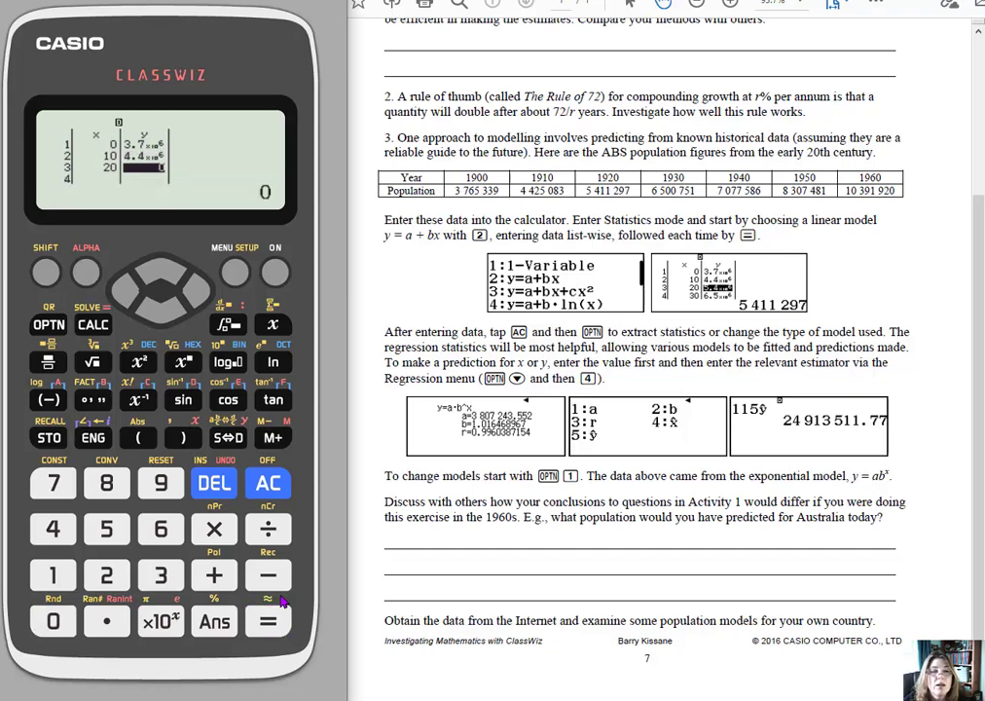
Store the 1920 population 5411297 as the third y value, then leave the data table with AC
click(106, 529)
click(52, 528)
click(53, 575)
click(53, 575)
click(106, 575)
click(161, 483)
click(53, 484)
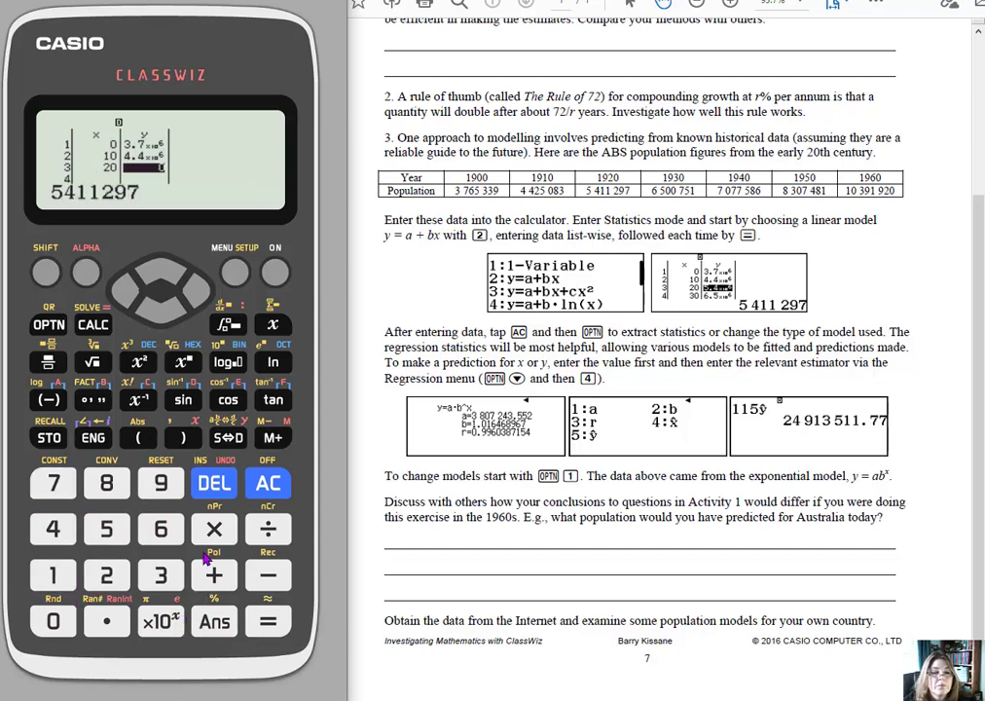
click(161, 622)
click(53, 623)
click(268, 622)
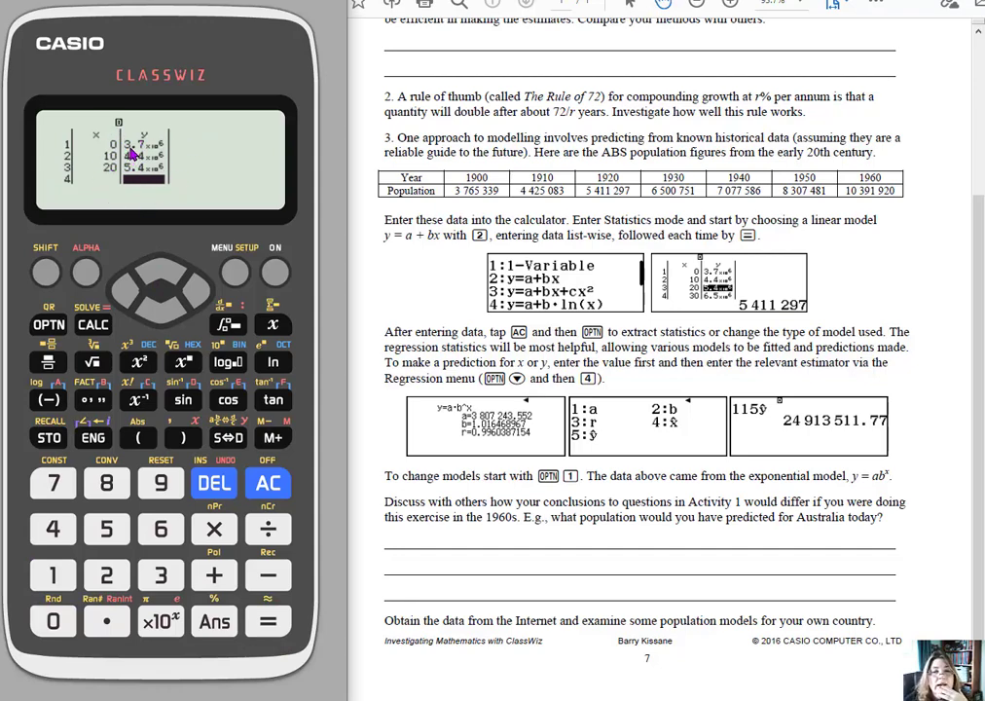
click(265, 487)
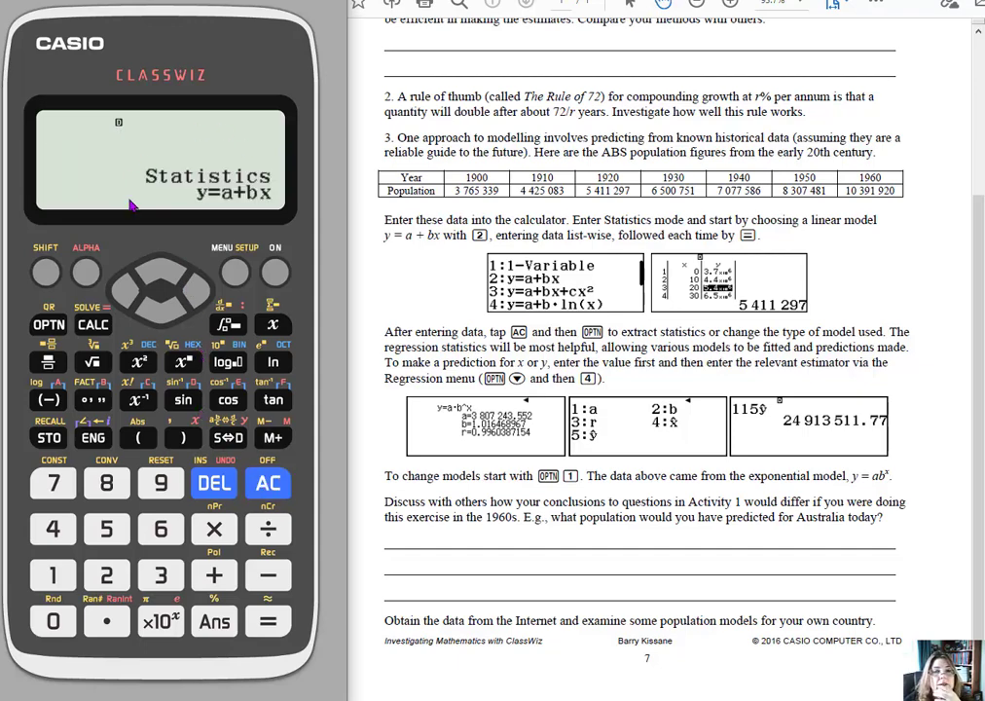
click(48, 326)
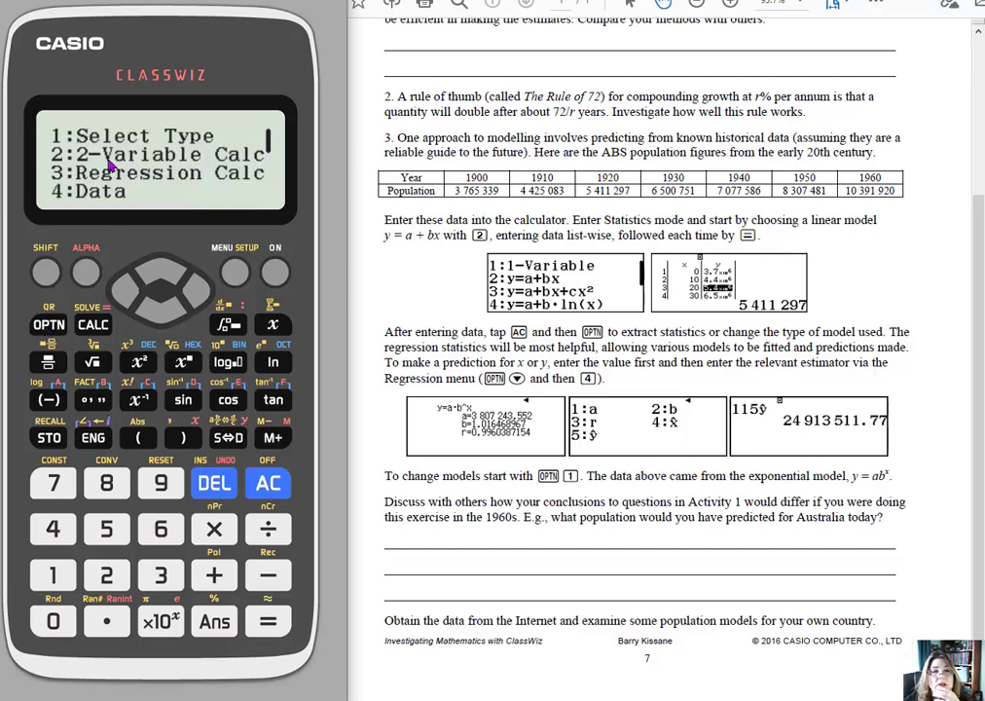
click(163, 579)
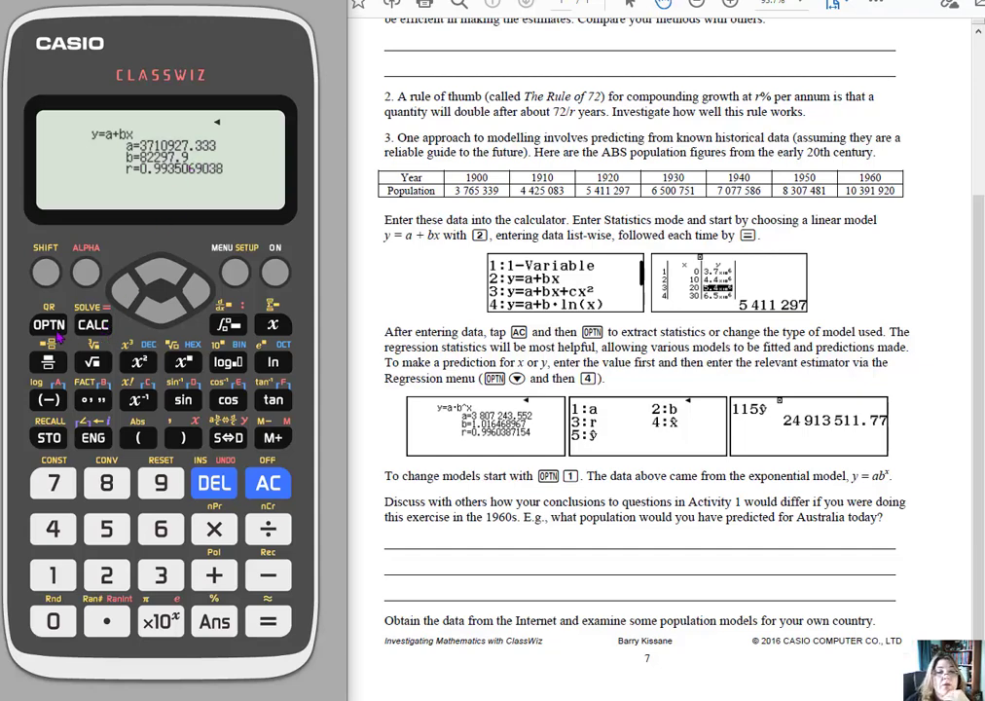
key(Escape)
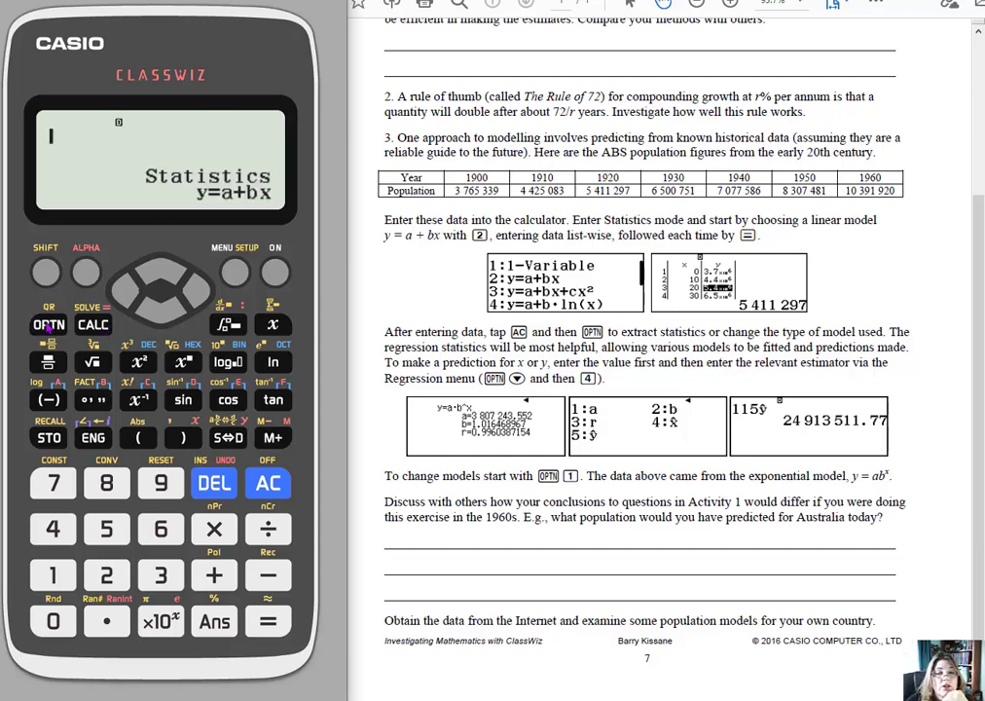
Change the regression type to y=a+bx+cx² and display a=3765339, b=49650.9, c=1632.35
click(49, 325)
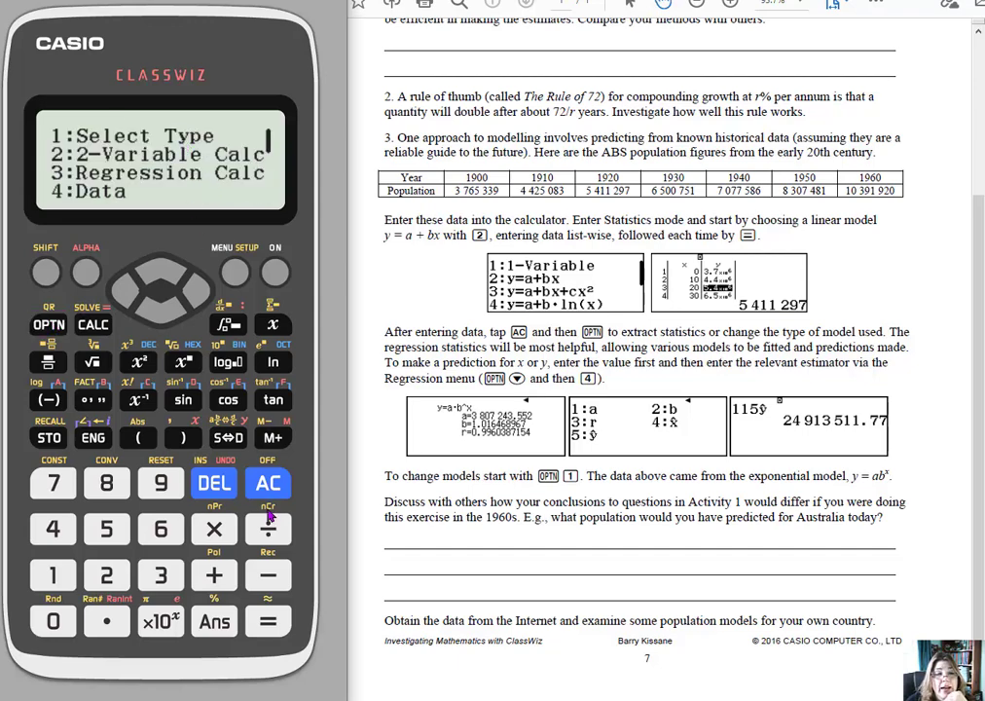
click(52, 578)
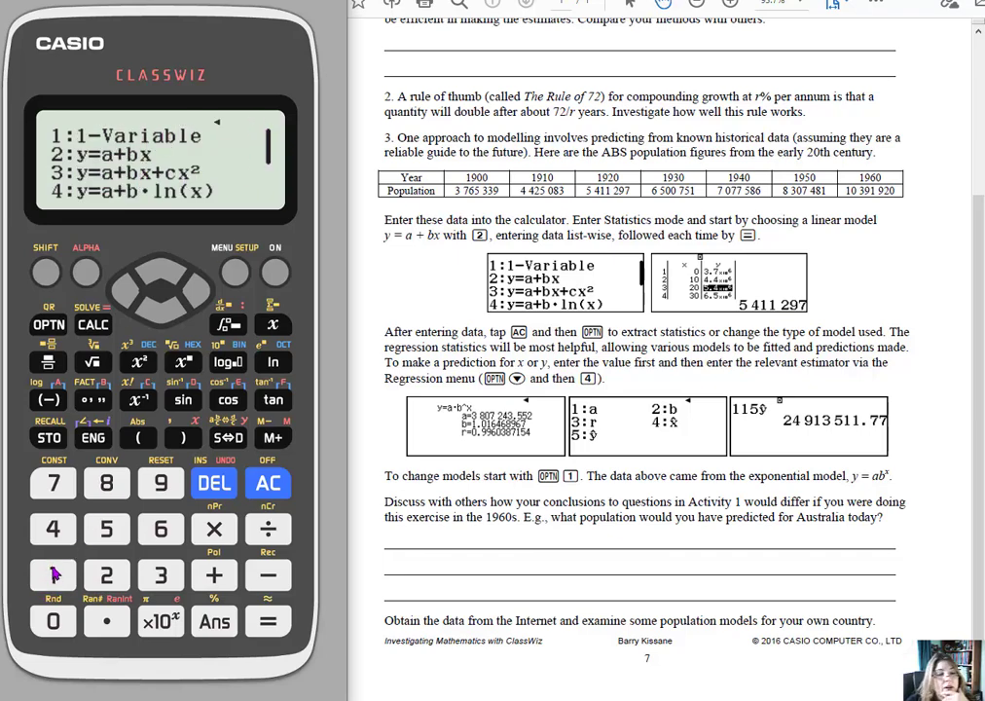
click(161, 578)
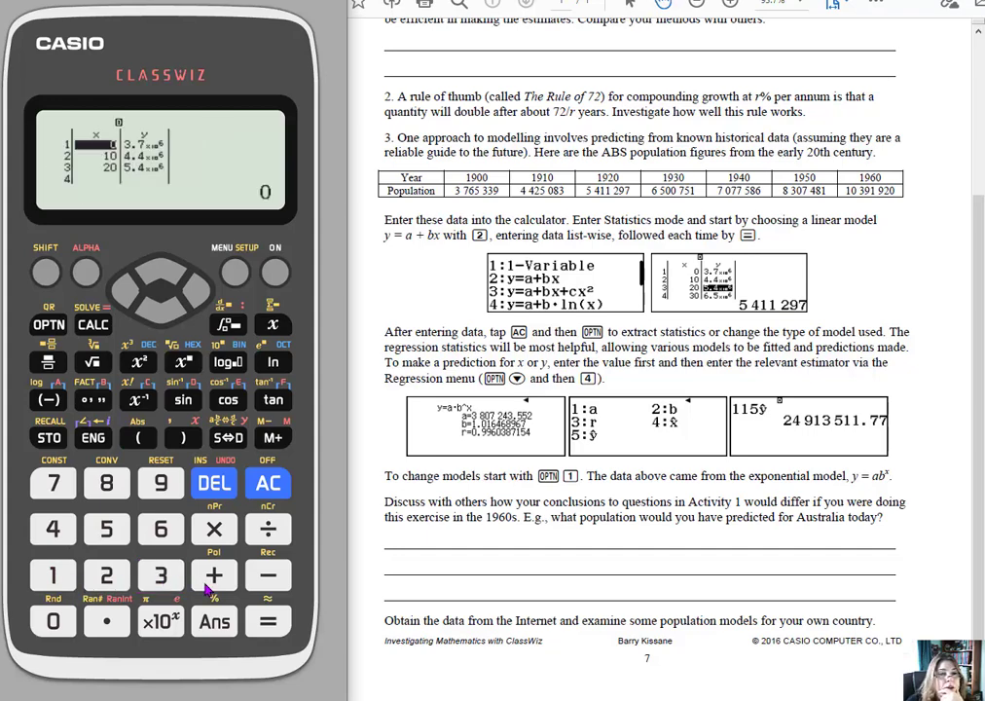
click(49, 324)
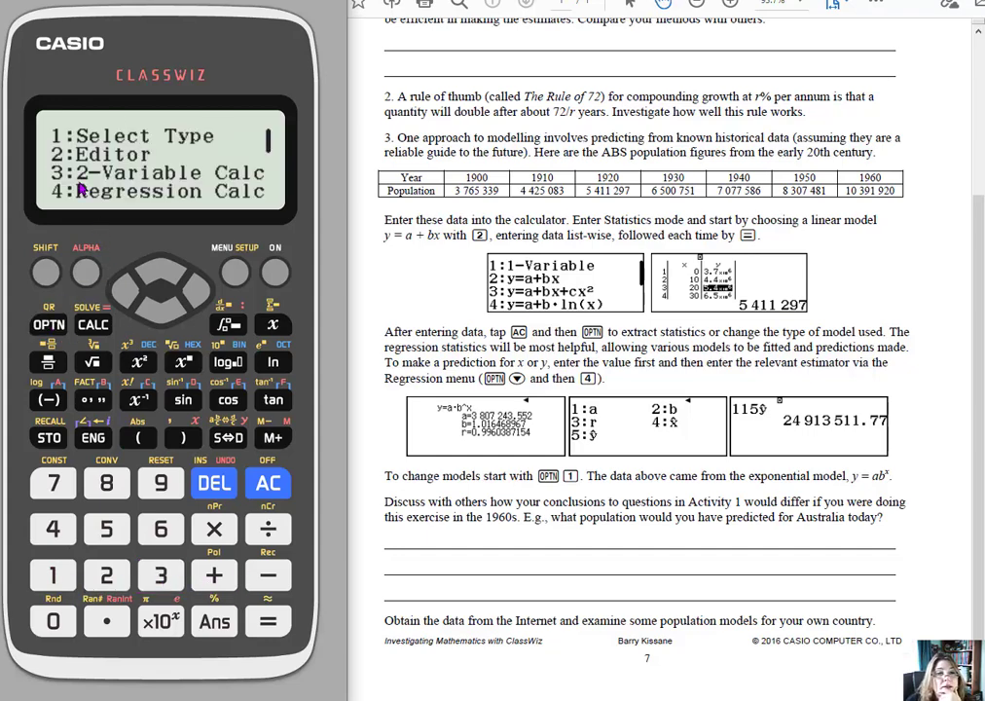
click(54, 528)
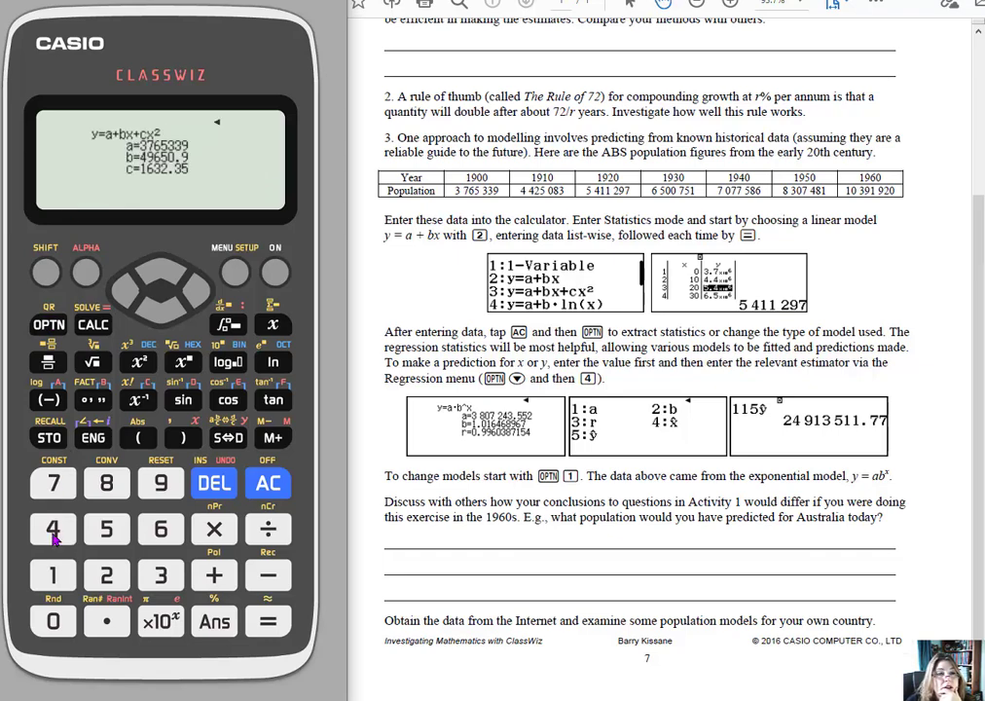